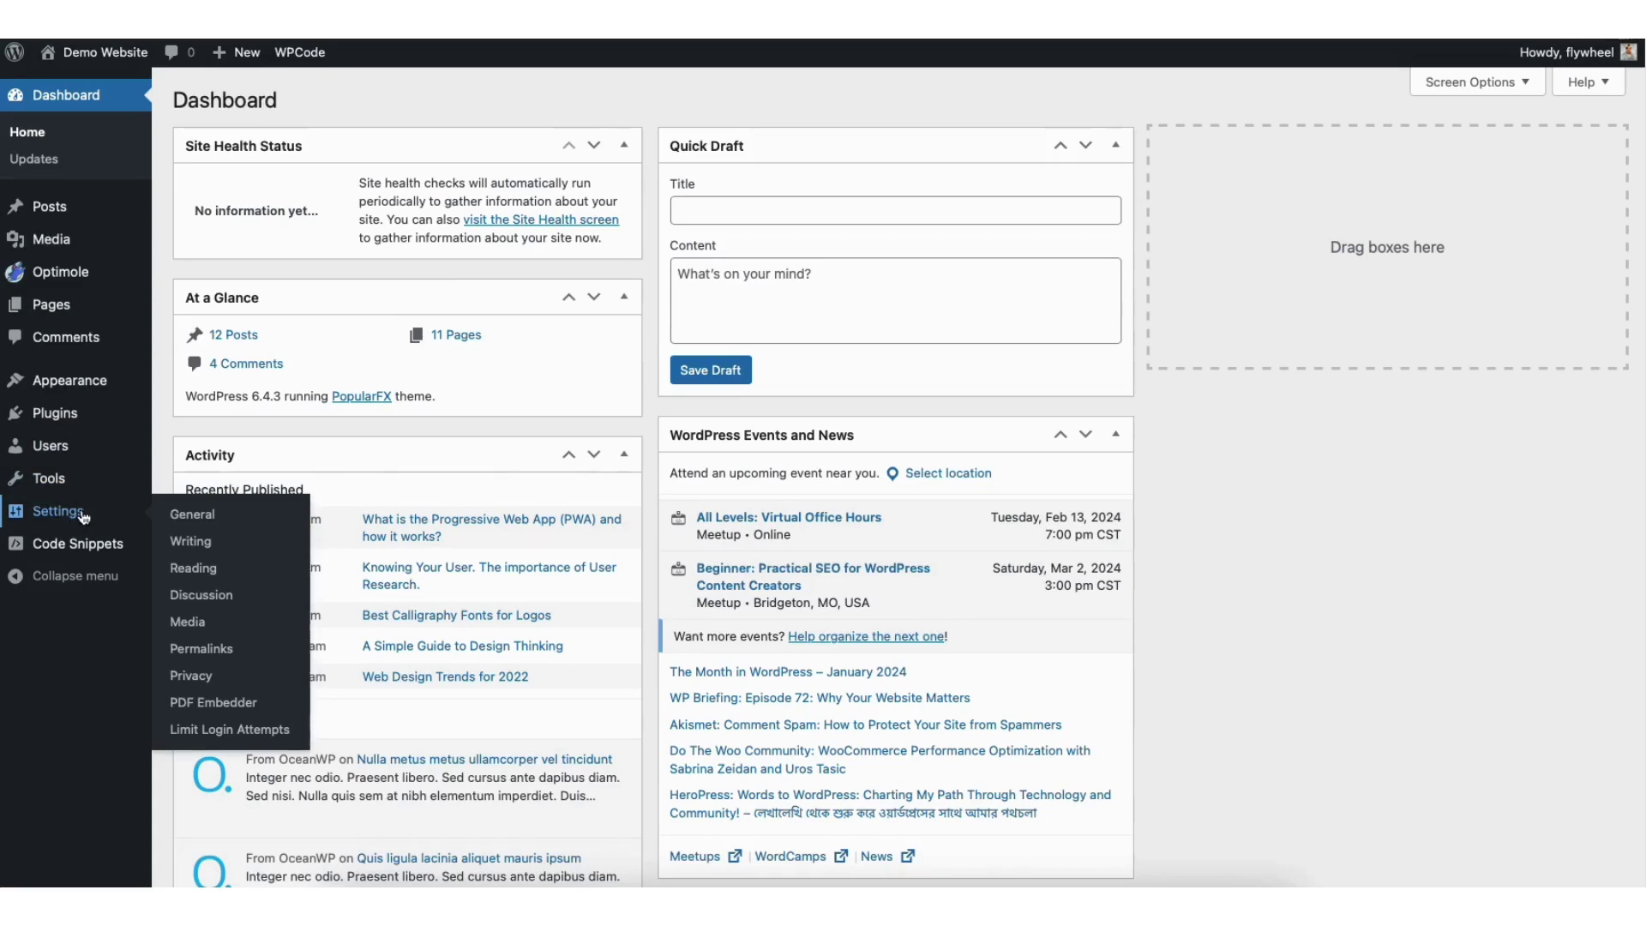
Step: Uncheck 'Allow people to submit comments on new posts' in Discussion settings and save
{"action": "left_click", "coordinate": [194, 592]}
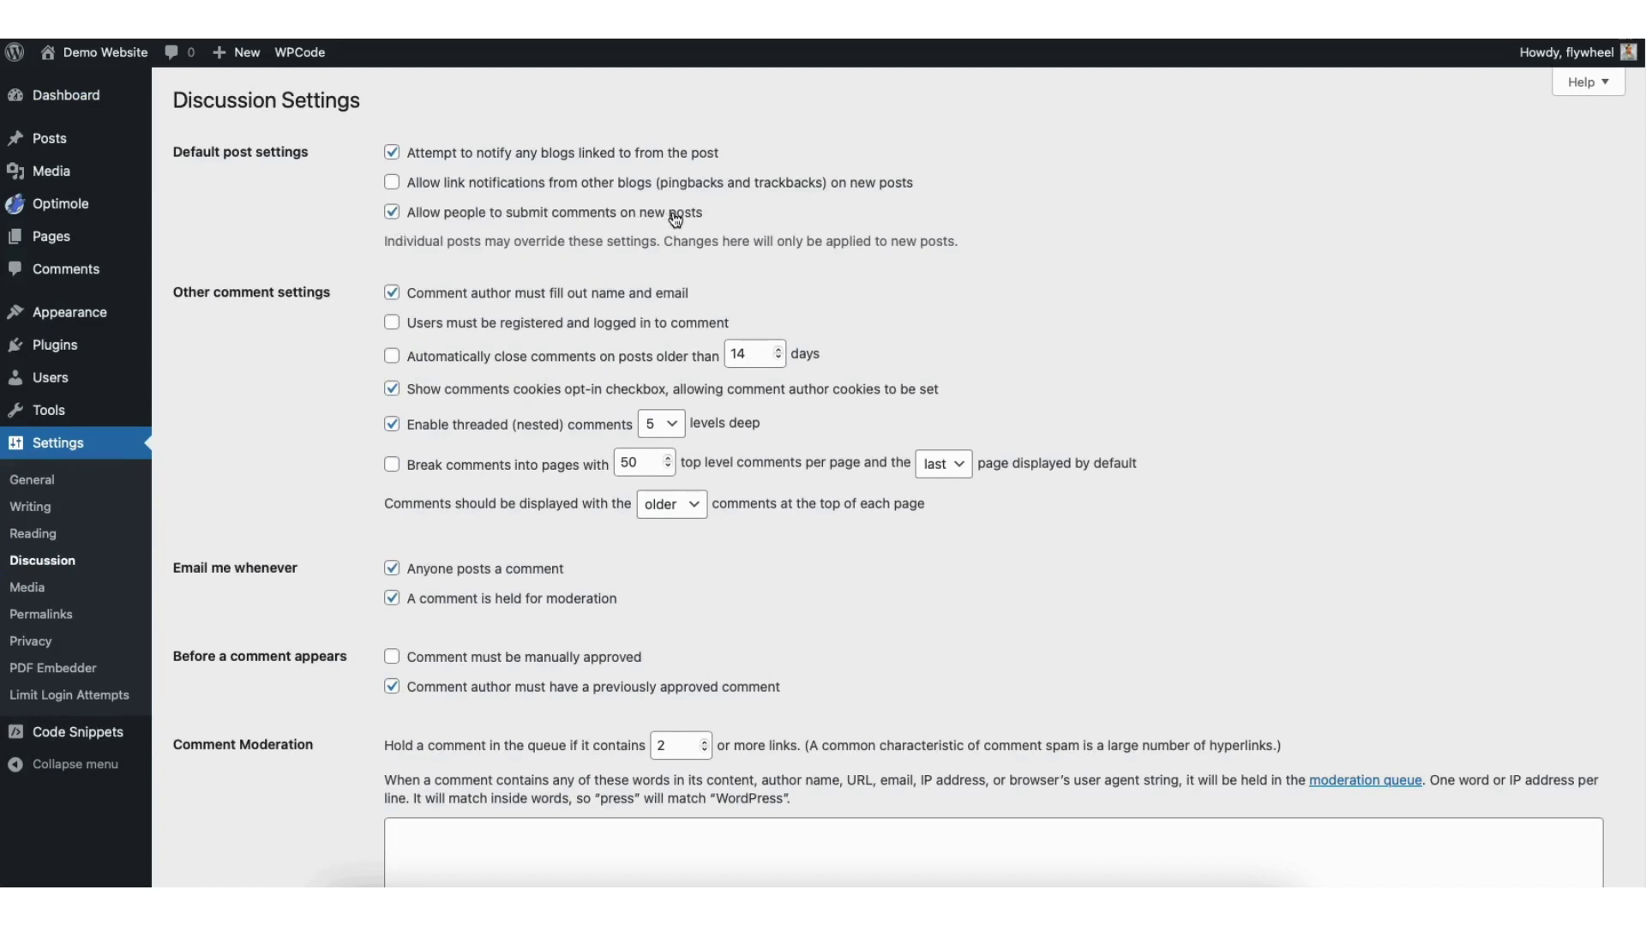
{"action": "left_click", "coordinate": [393, 213]}
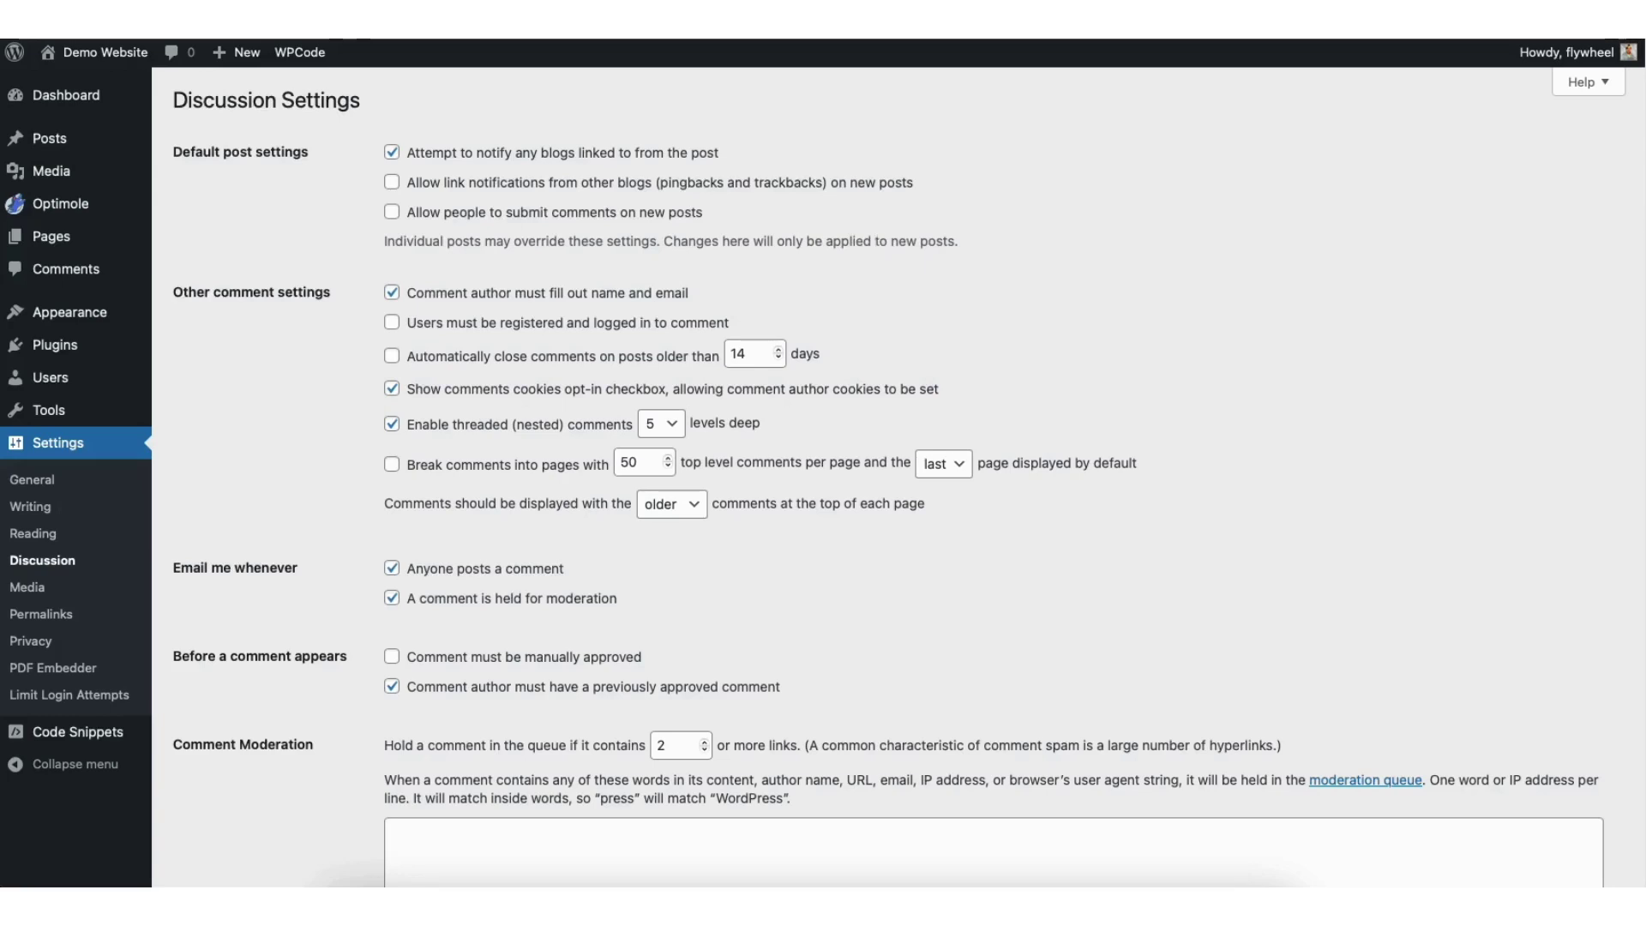
{"action": "scroll", "coordinate": [857, 463], "scroll_direction": "down", "scroll_amount": 2}
{"action": "scroll", "coordinate": [857, 463], "scroll_direction": "down", "scroll_amount": 6}
{"action": "scroll", "coordinate": [1466, 785], "scroll_direction": "down", "scroll_amount": 7}
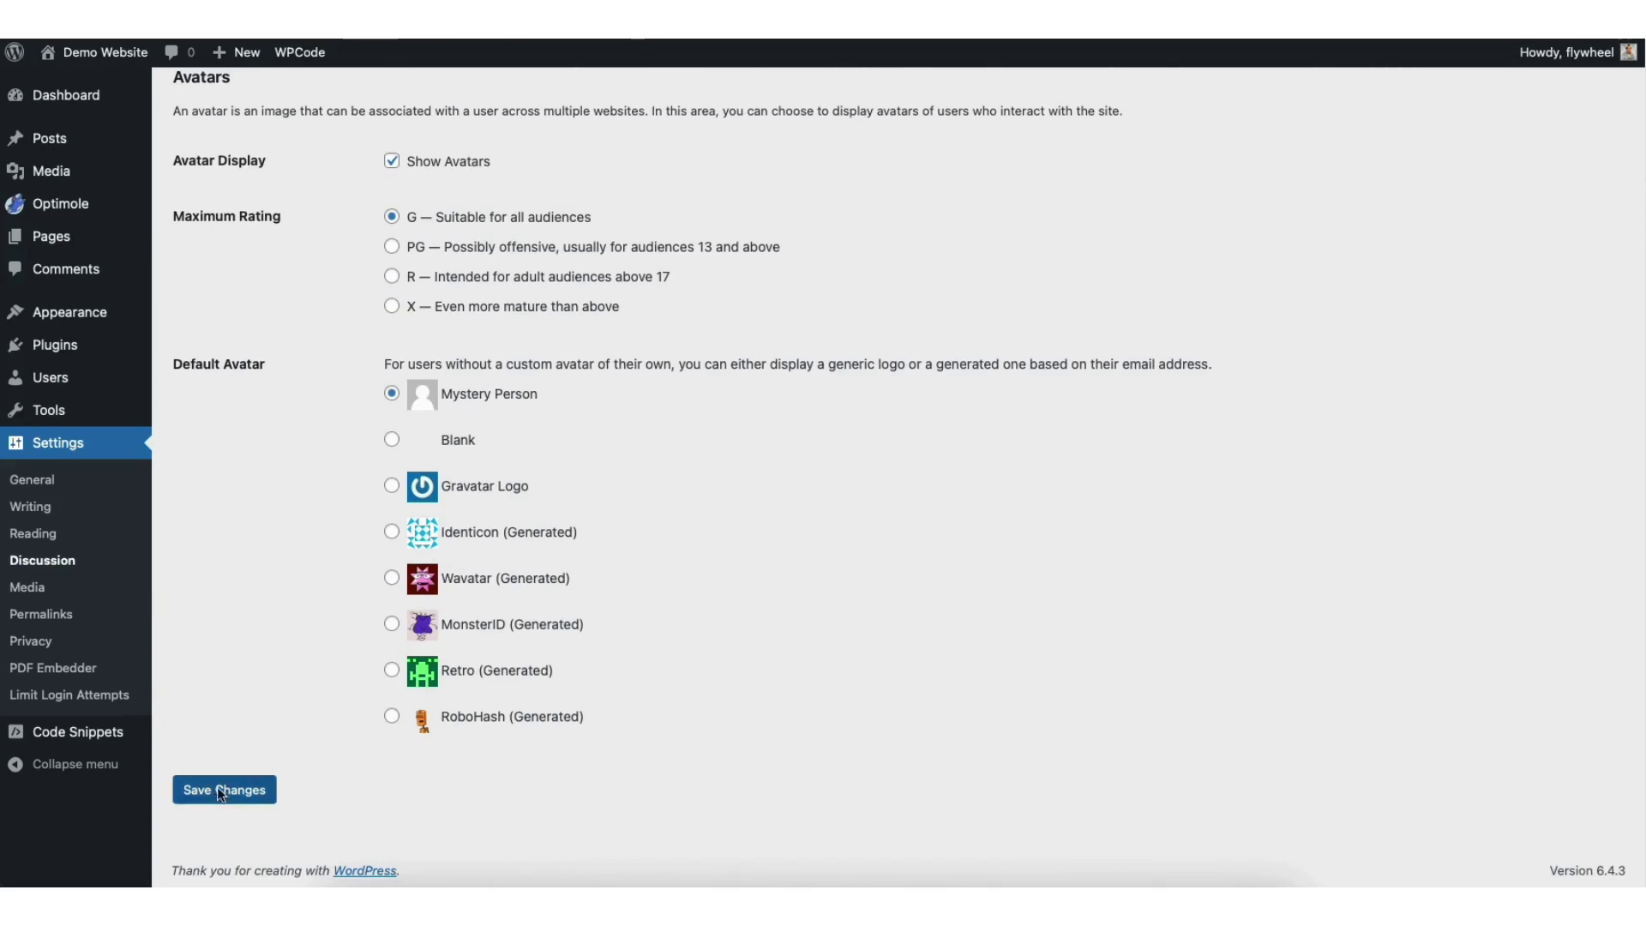
{"action": "left_click", "coordinate": [222, 793]}
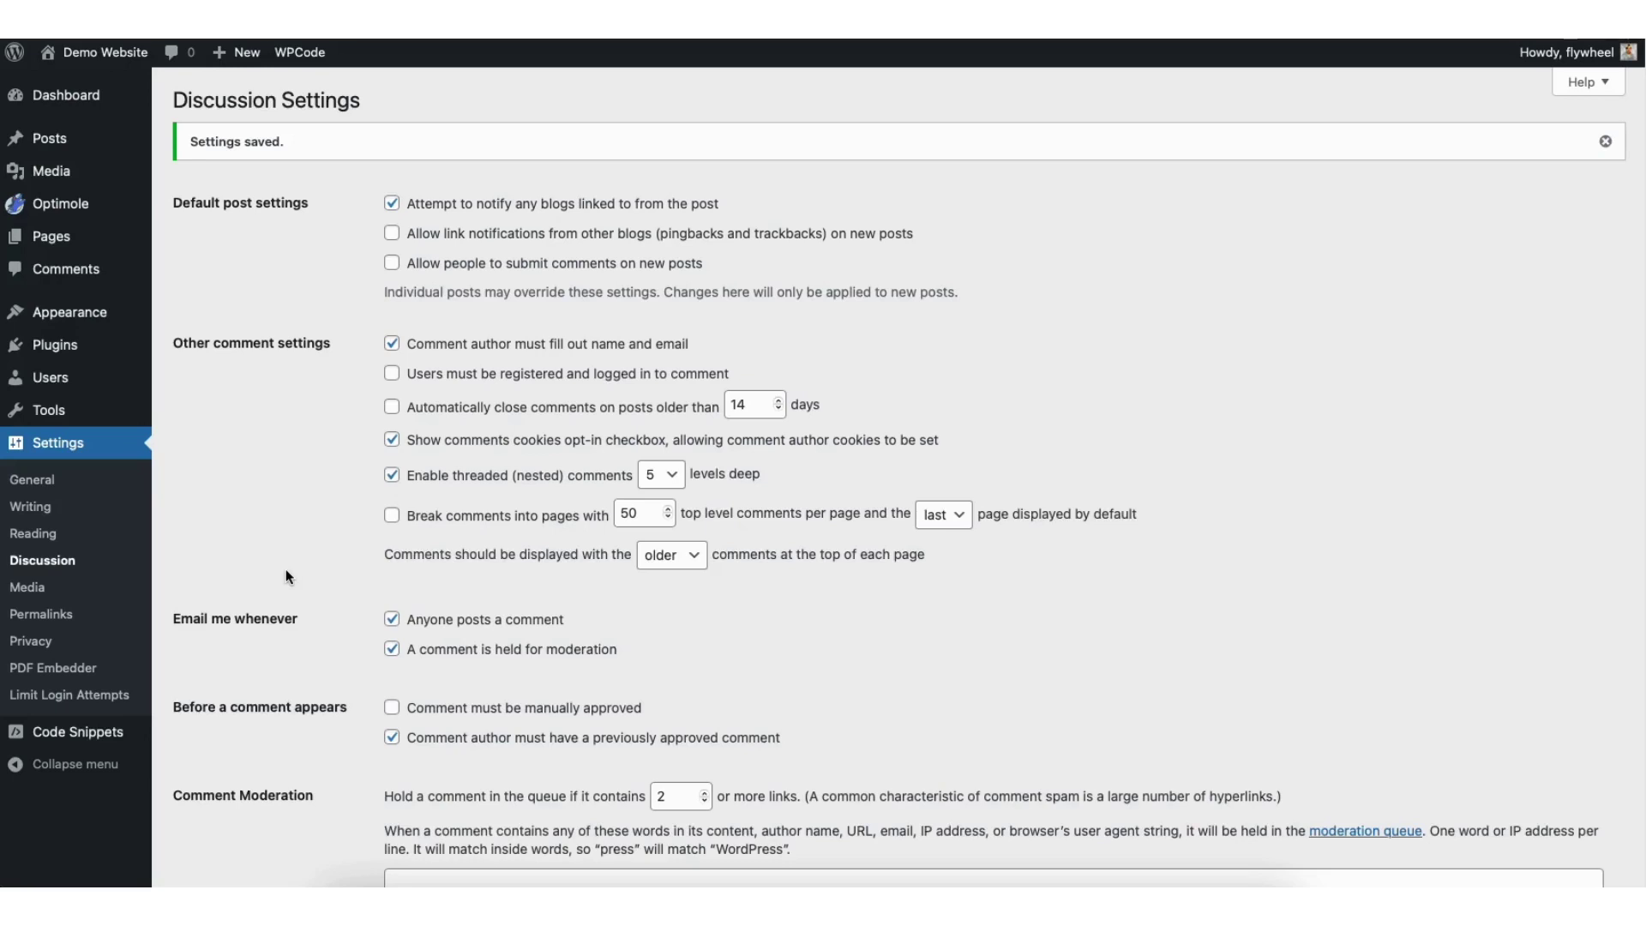
Step: Move all the comments to the trash, the first singly and the rest by bulk action
{"action": "left_click", "coordinate": [62, 273]}
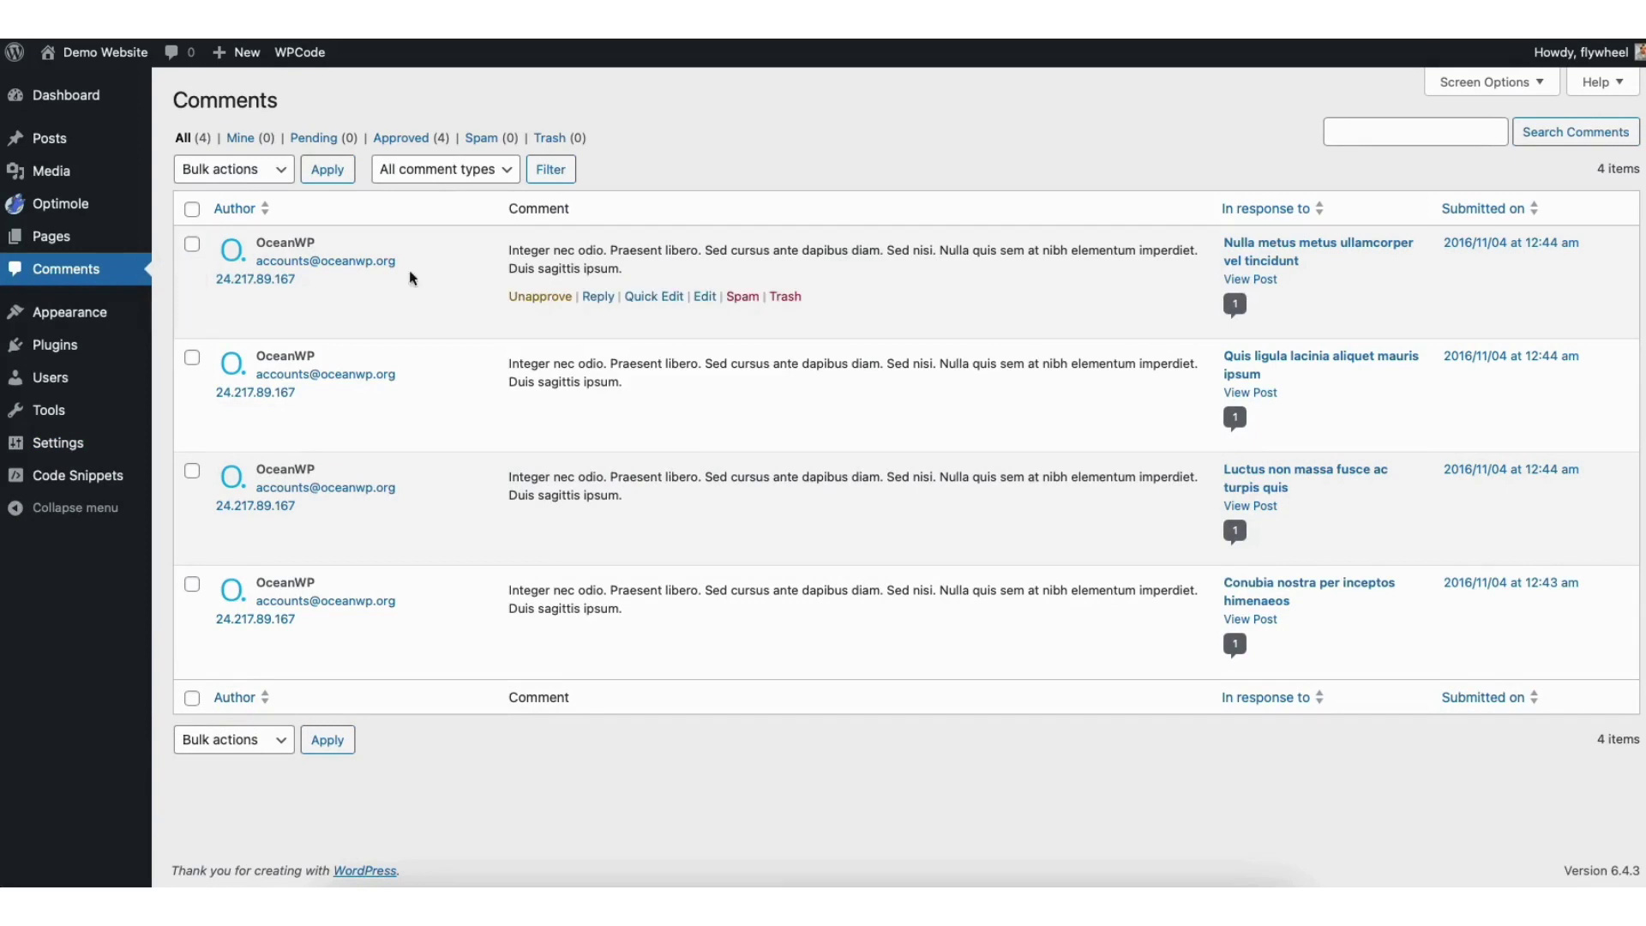
{"action": "left_click", "coordinate": [784, 302]}
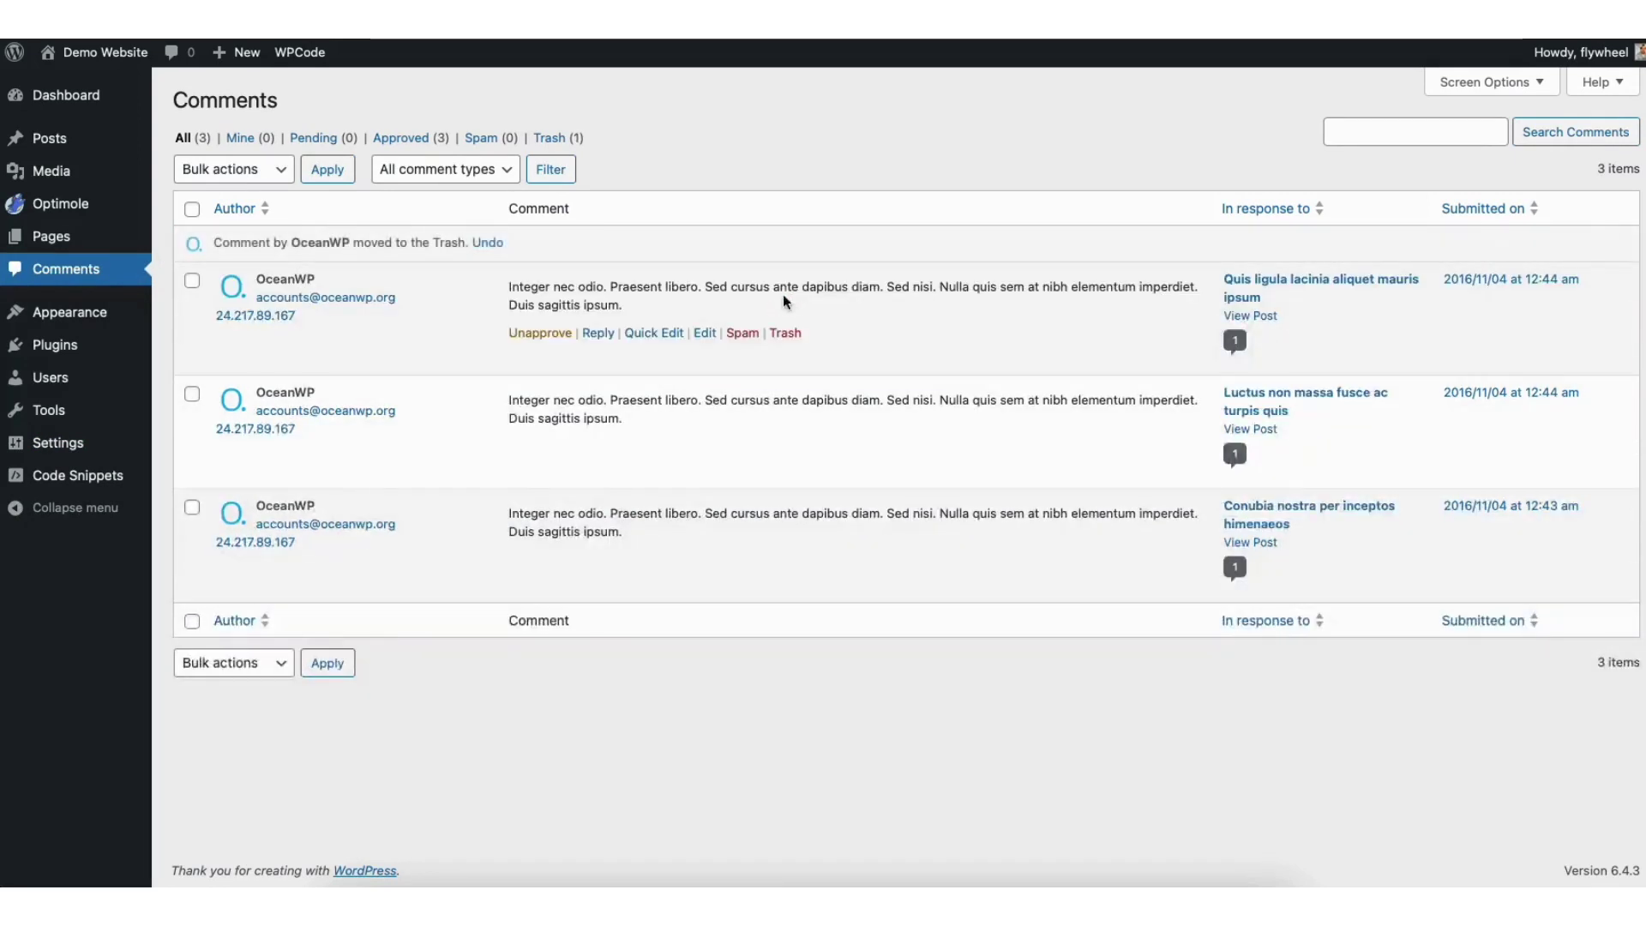
{"action": "left_click", "coordinate": [192, 209]}
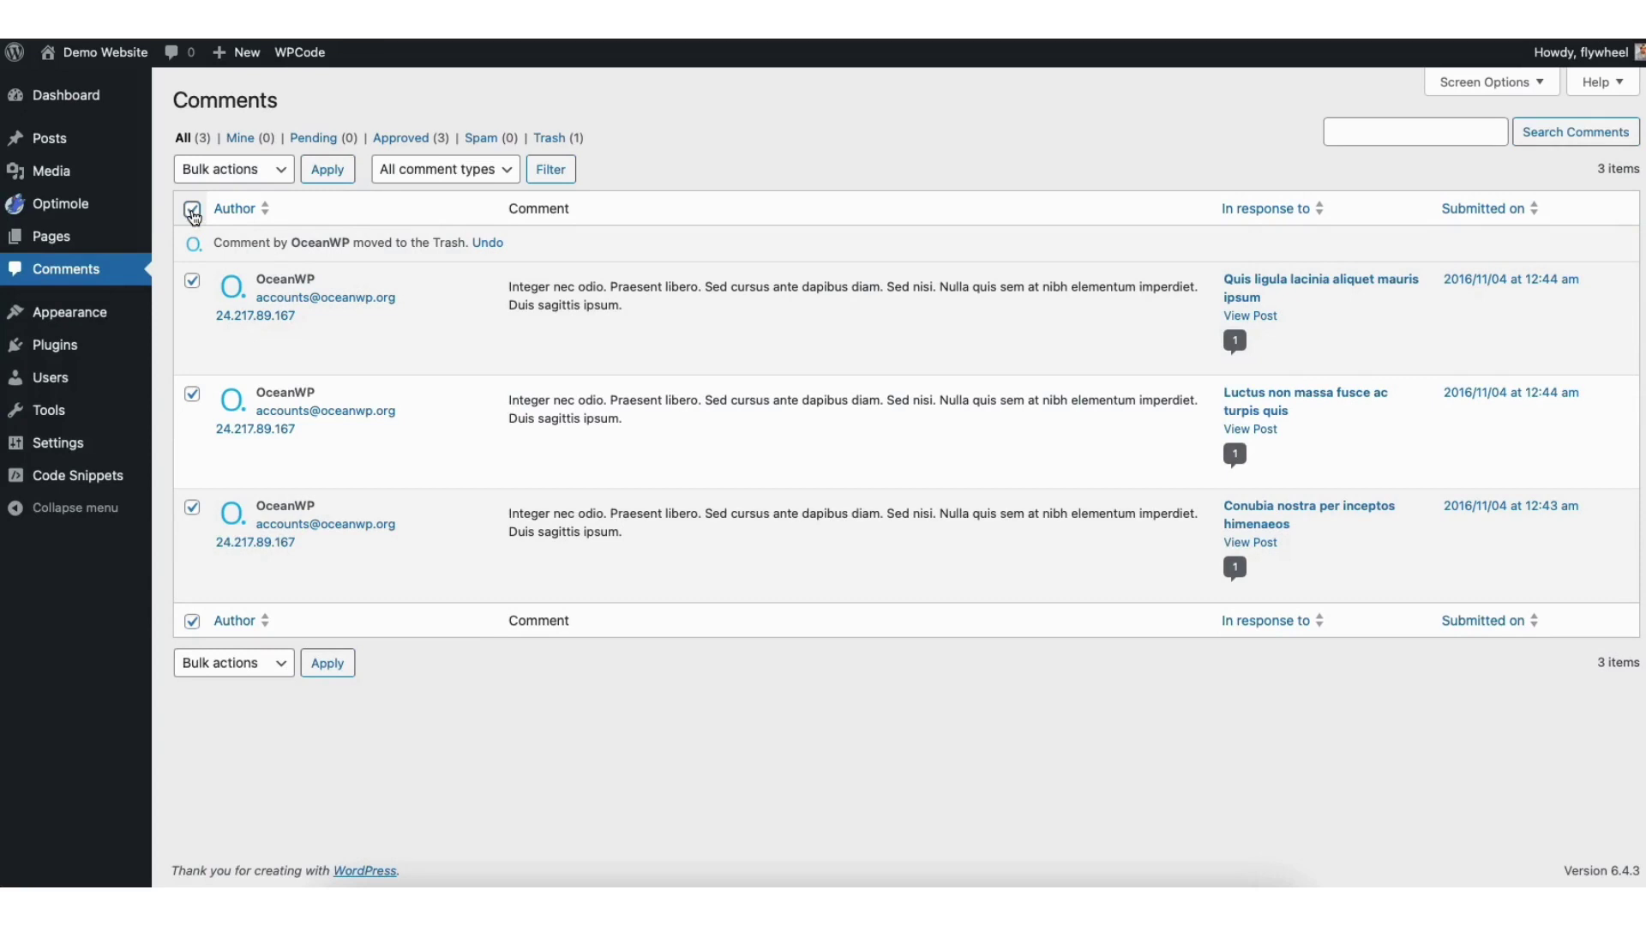
{"action": "left_click", "coordinate": [230, 177]}
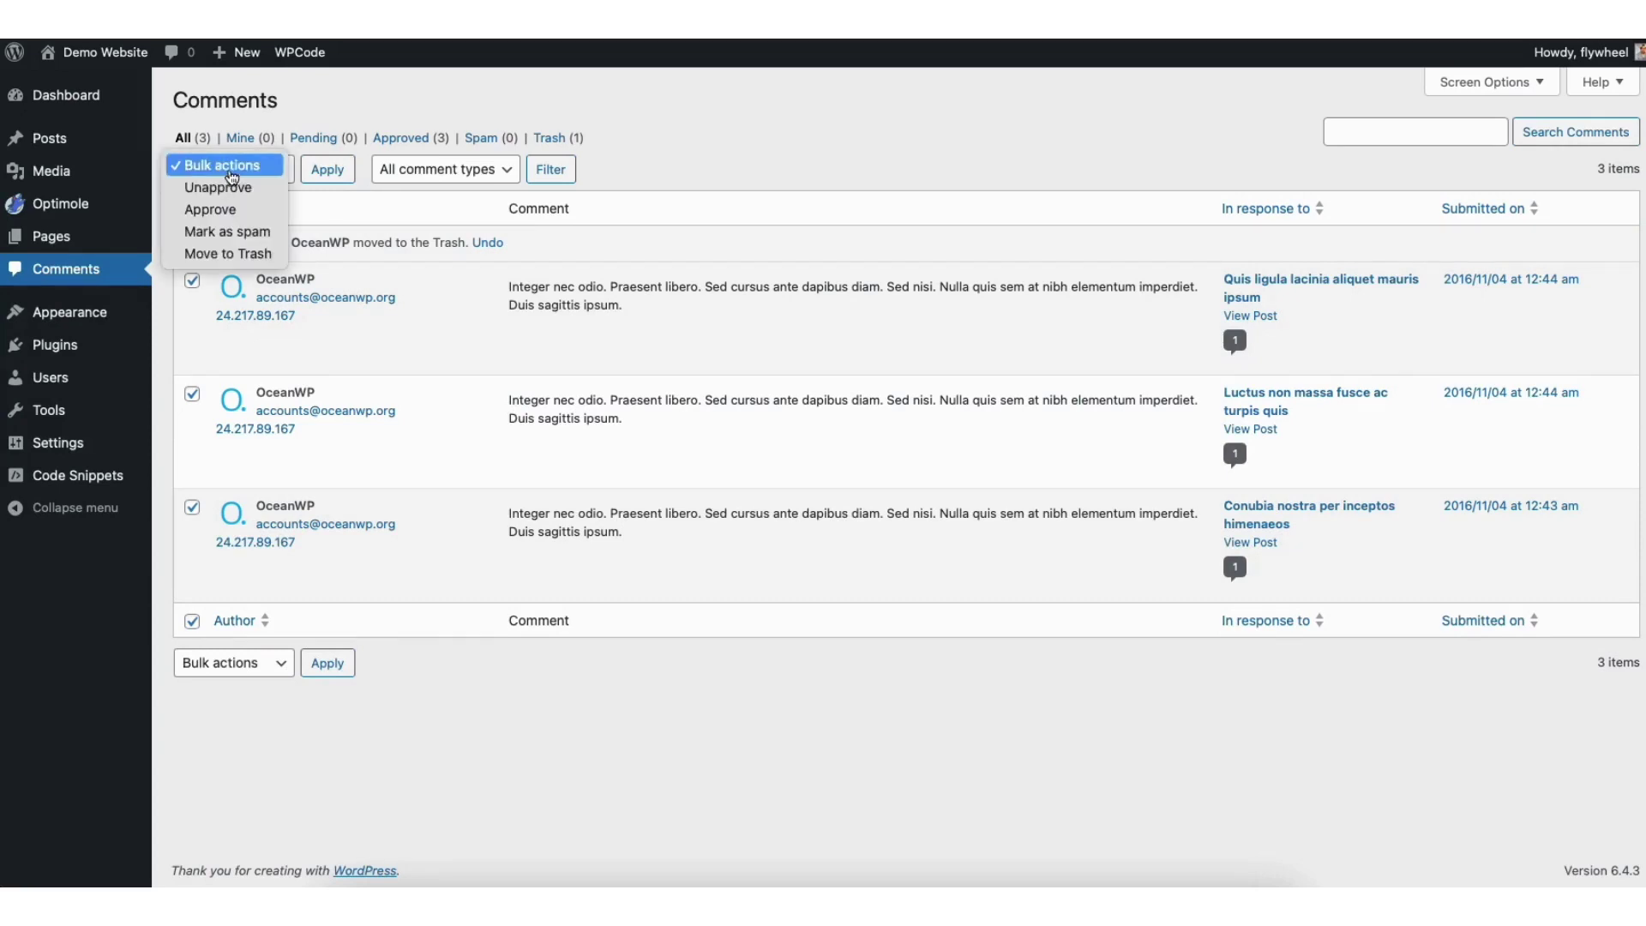
{"action": "left_click", "coordinate": [236, 254]}
{"action": "left_click", "coordinate": [328, 171]}
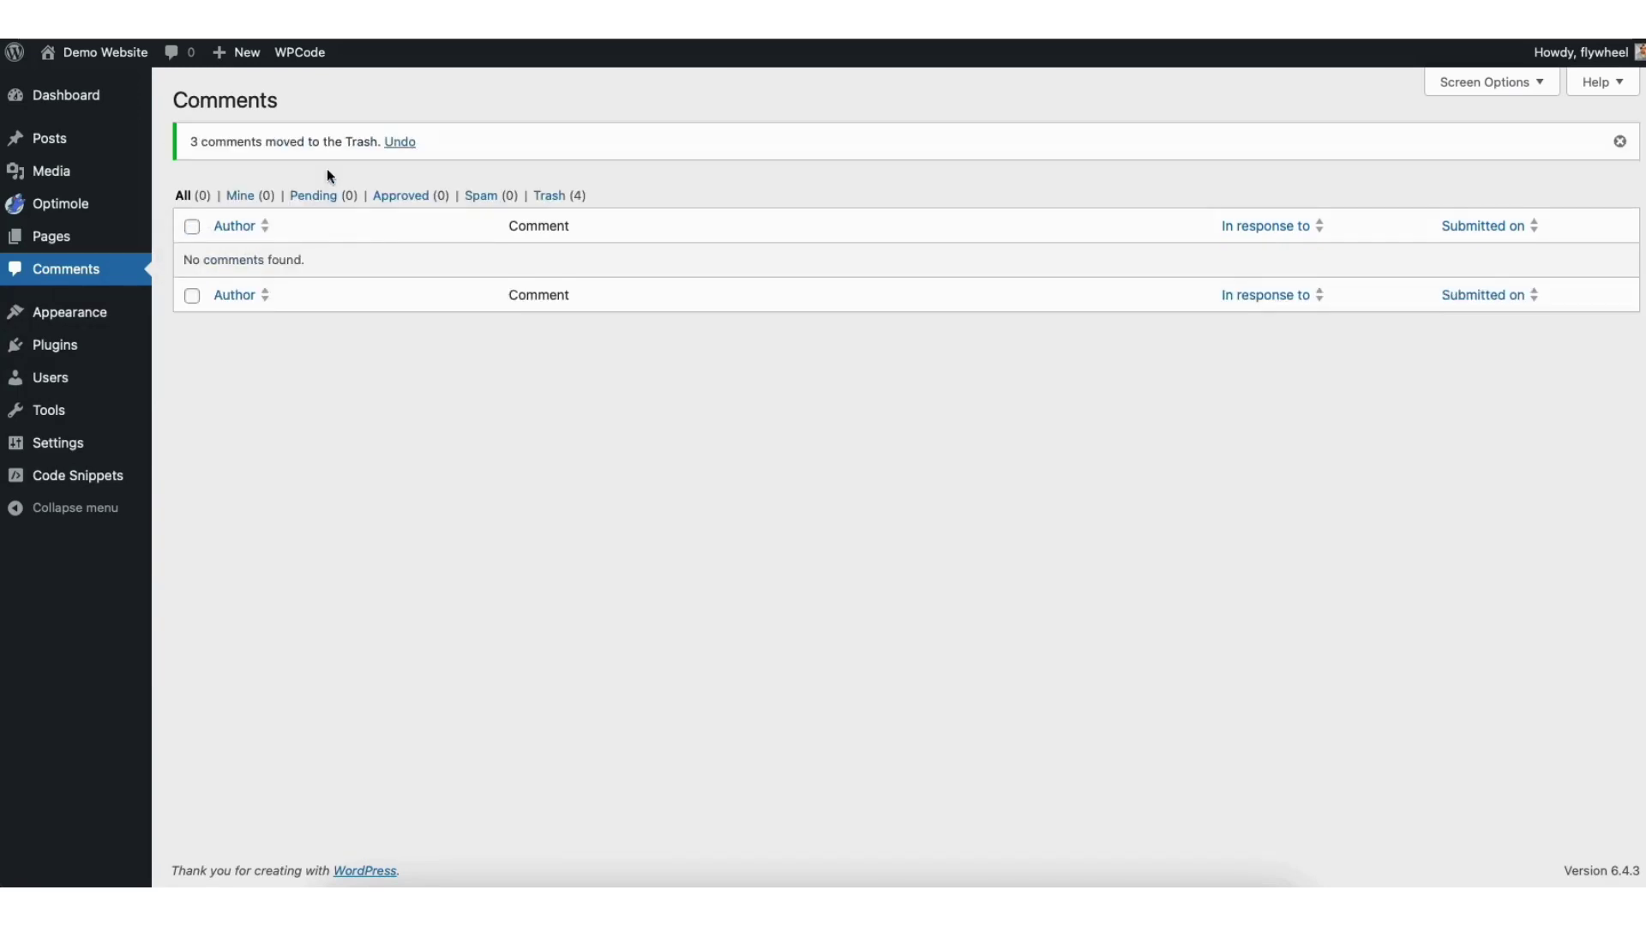
Step: Permanently delete all the comments in the Trash view
{"action": "left_click", "coordinate": [551, 197]}
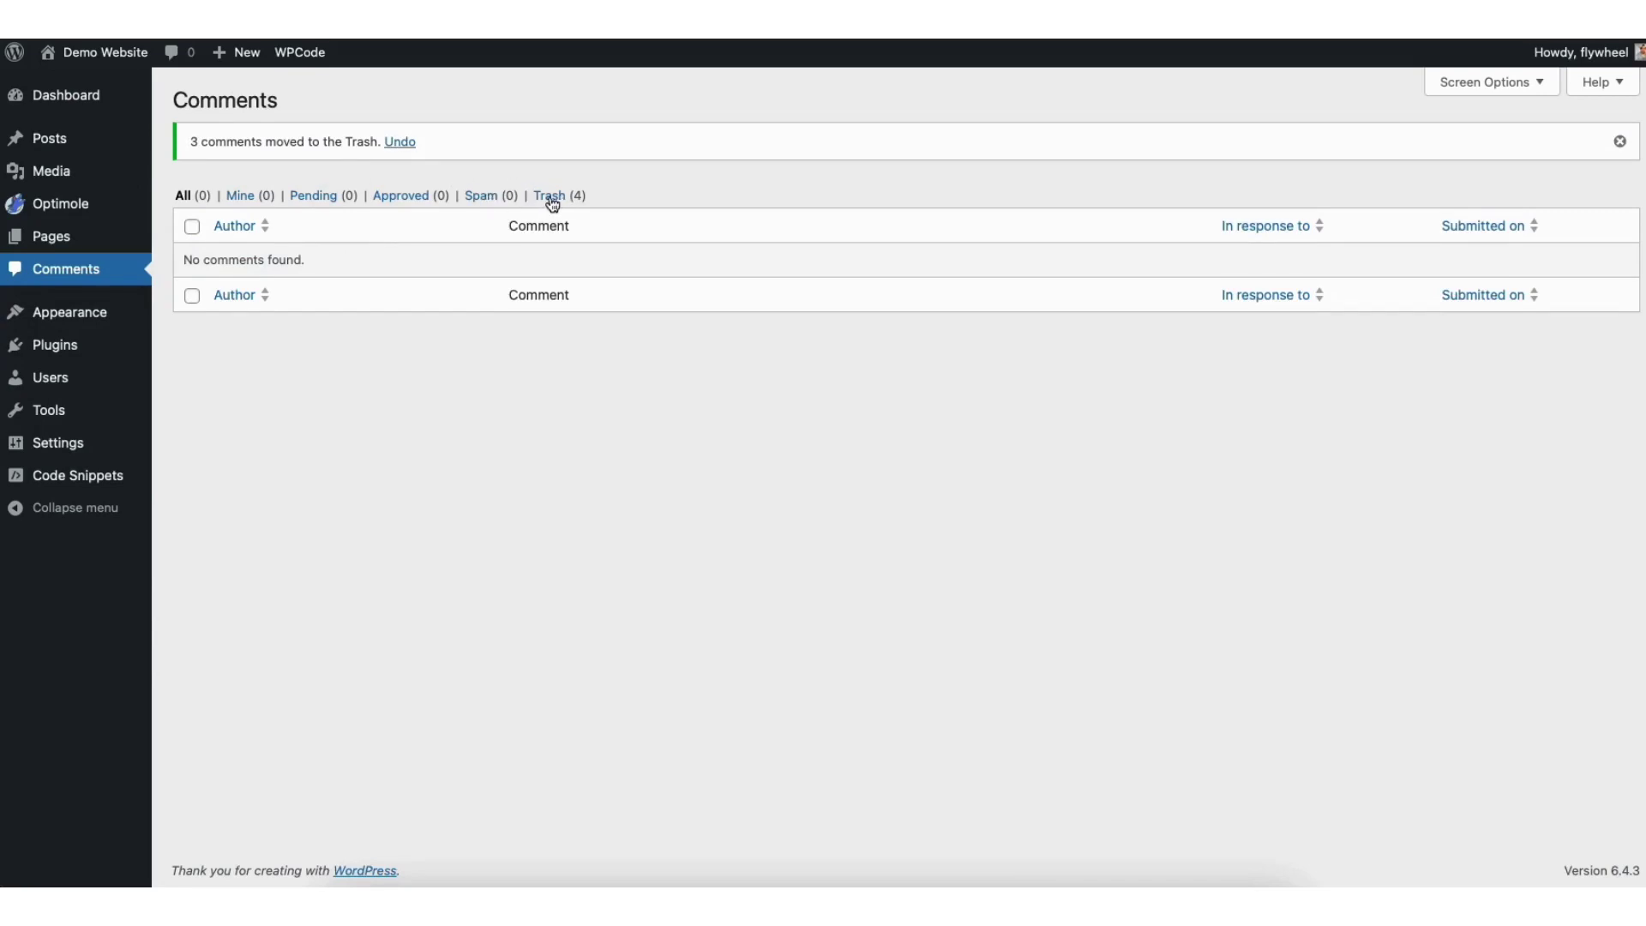
{"action": "left_click", "coordinate": [650, 296]}
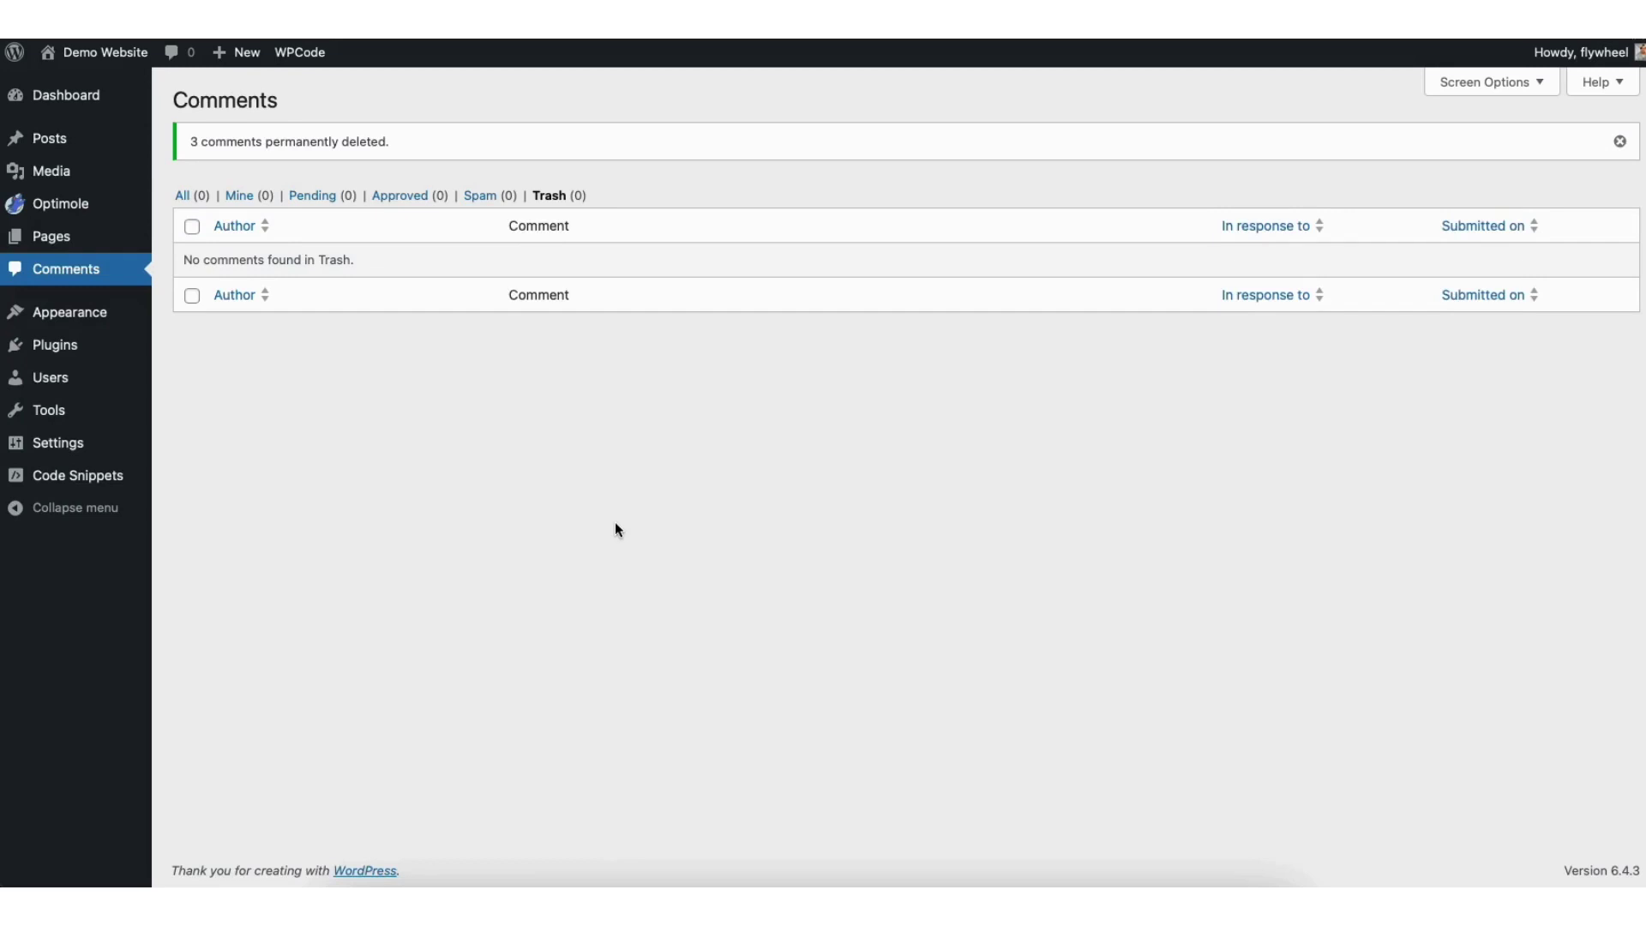
{"action": "mouse_move", "coordinate": [55, 344]}
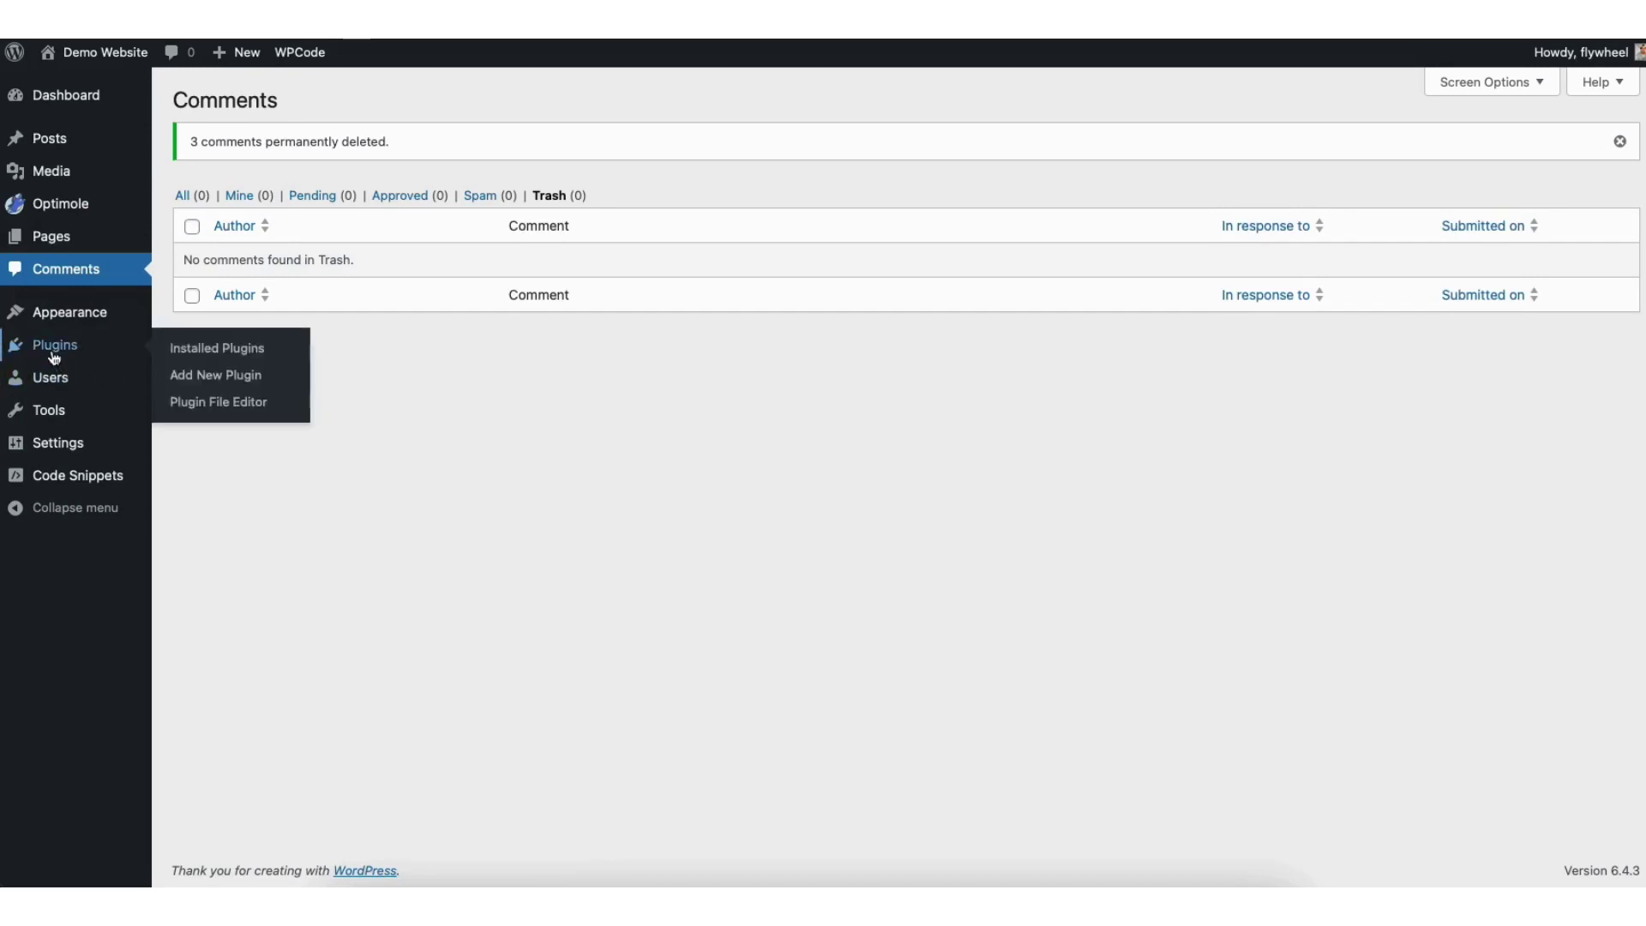
{"action": "left_click", "coordinate": [223, 372]}
Step: Search plugins for 'disable comments', then install and activate the Disable Comments plugin
{"action": "left_click", "coordinate": [1361, 159]}
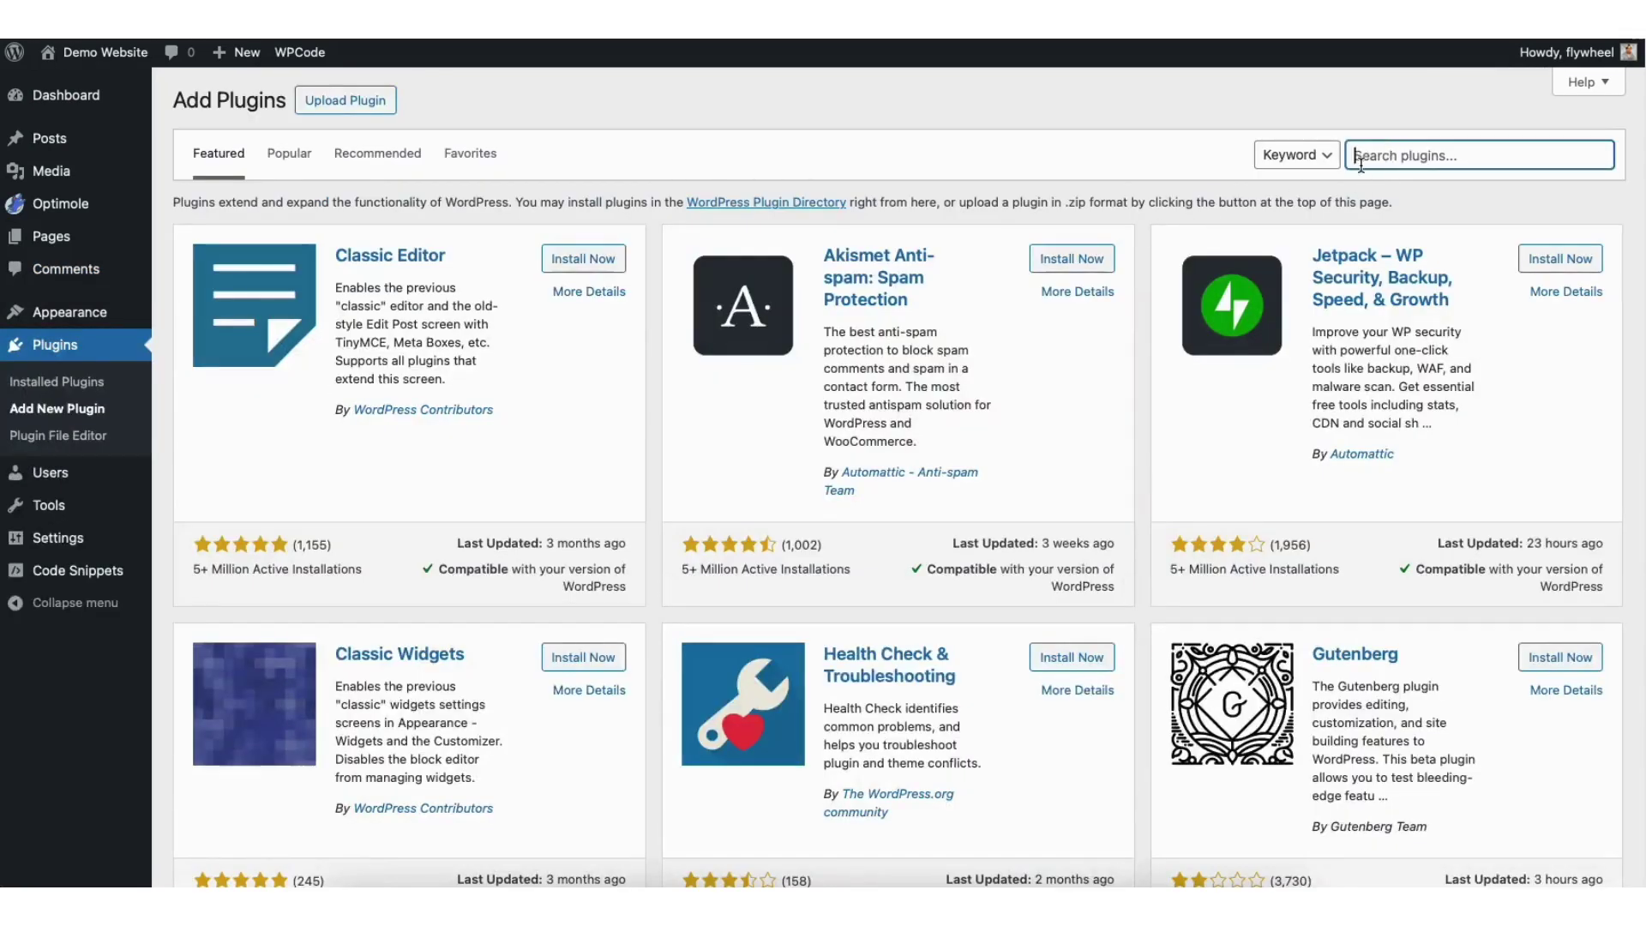
{"action": "type", "text": "disable c"}
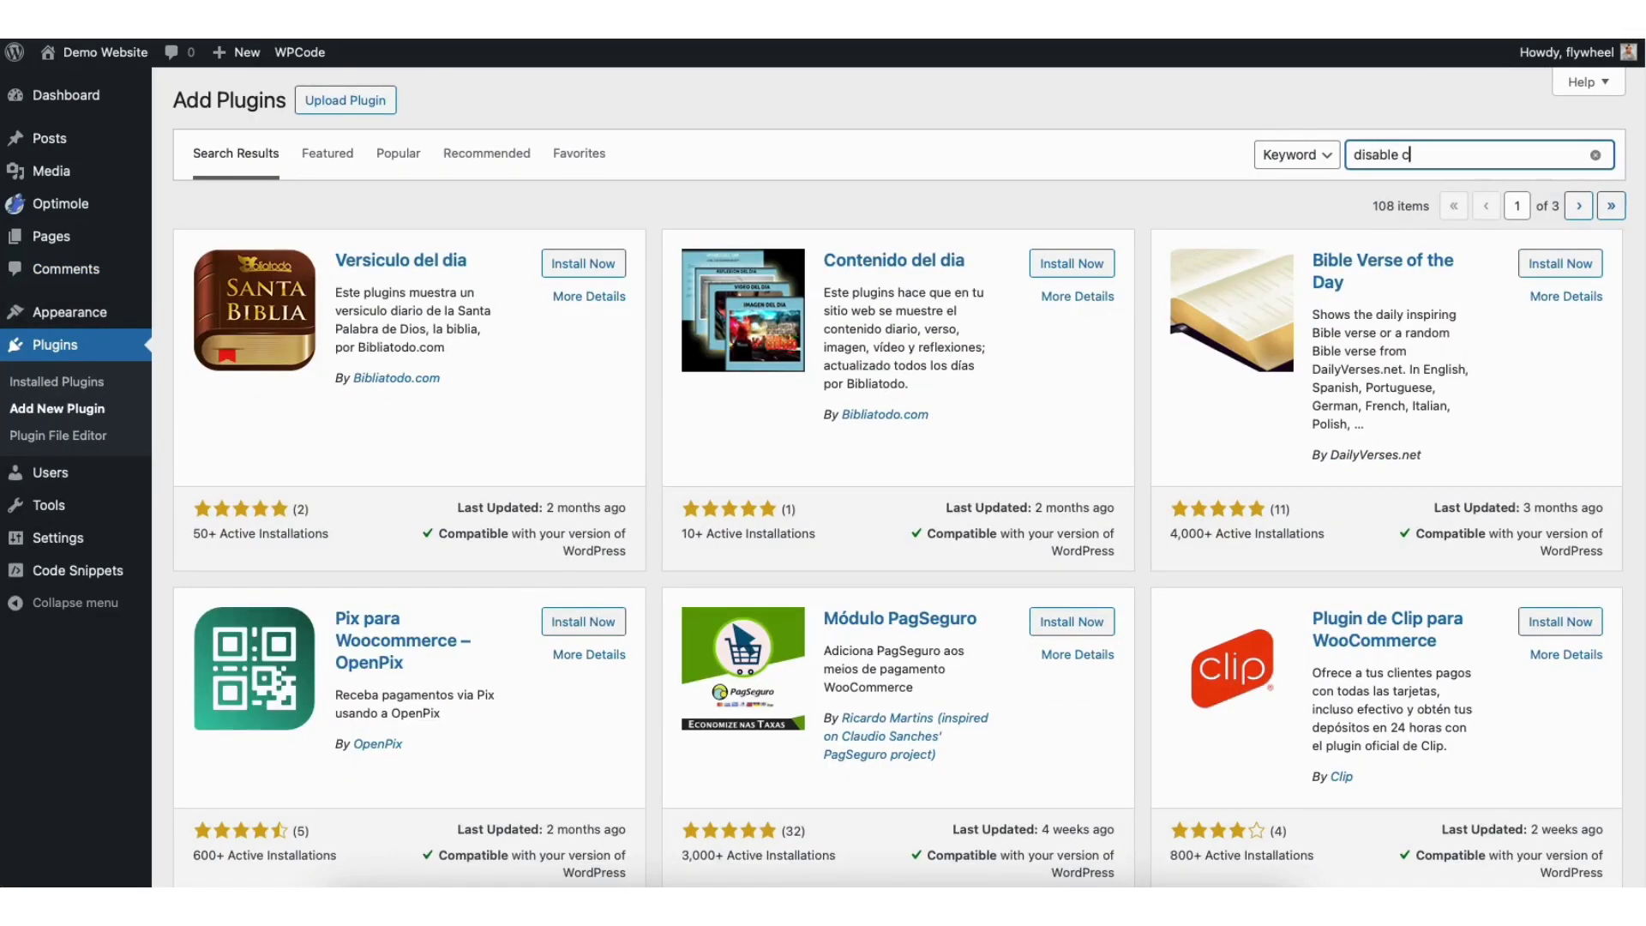
{"action": "type", "text": "omments"}
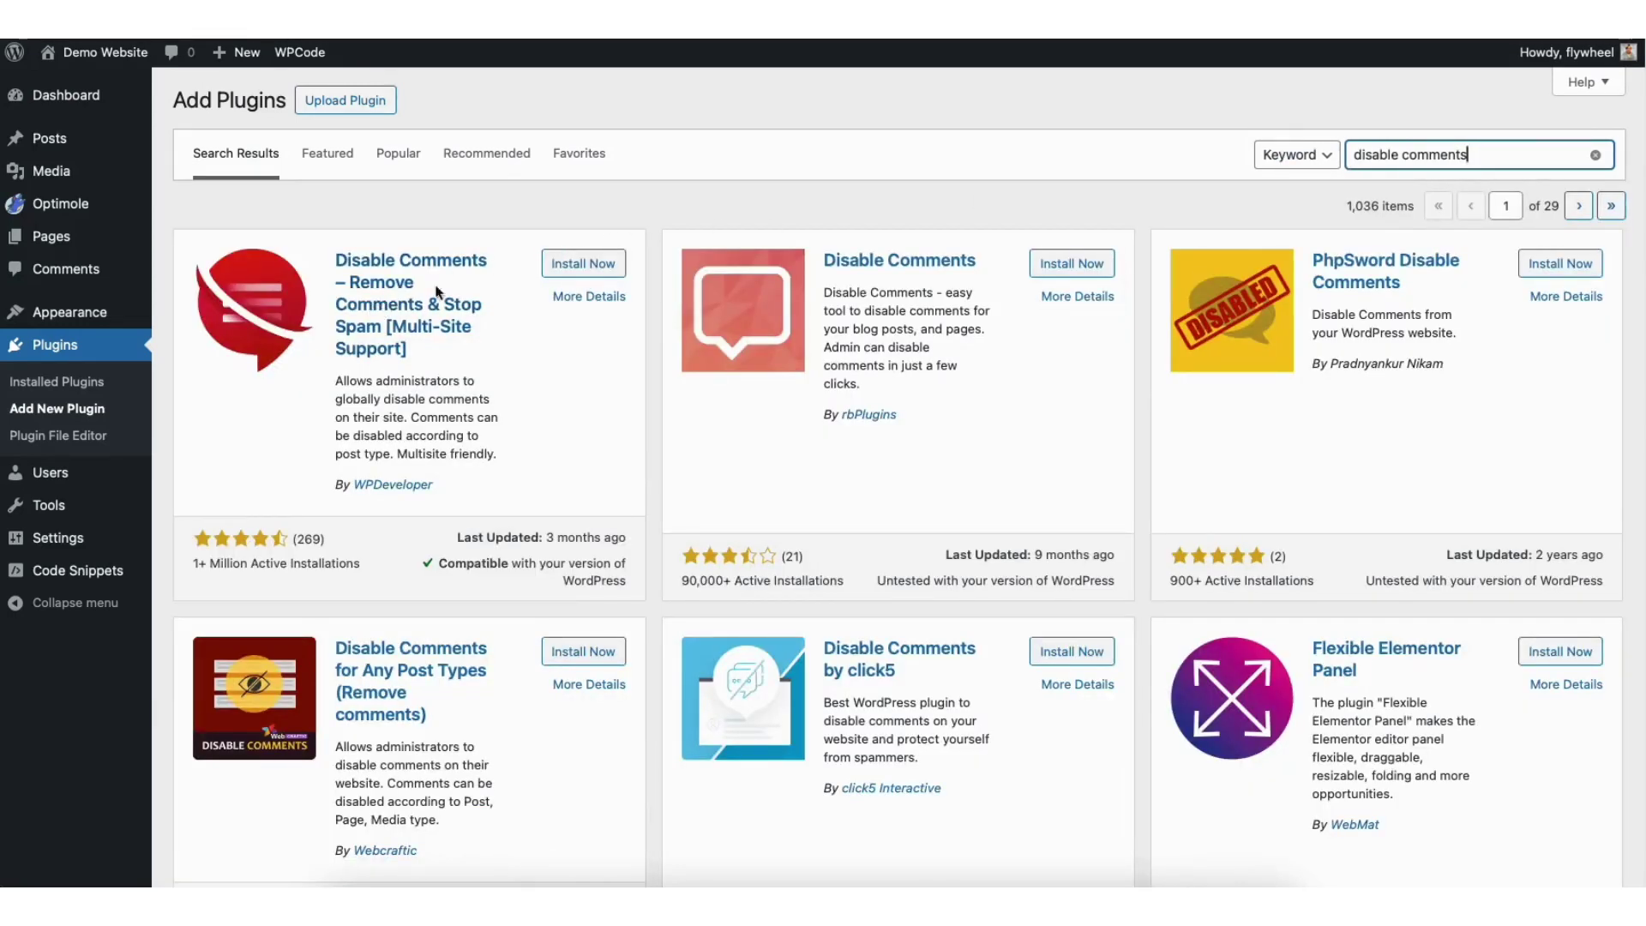
{"action": "left_click", "coordinate": [583, 264]}
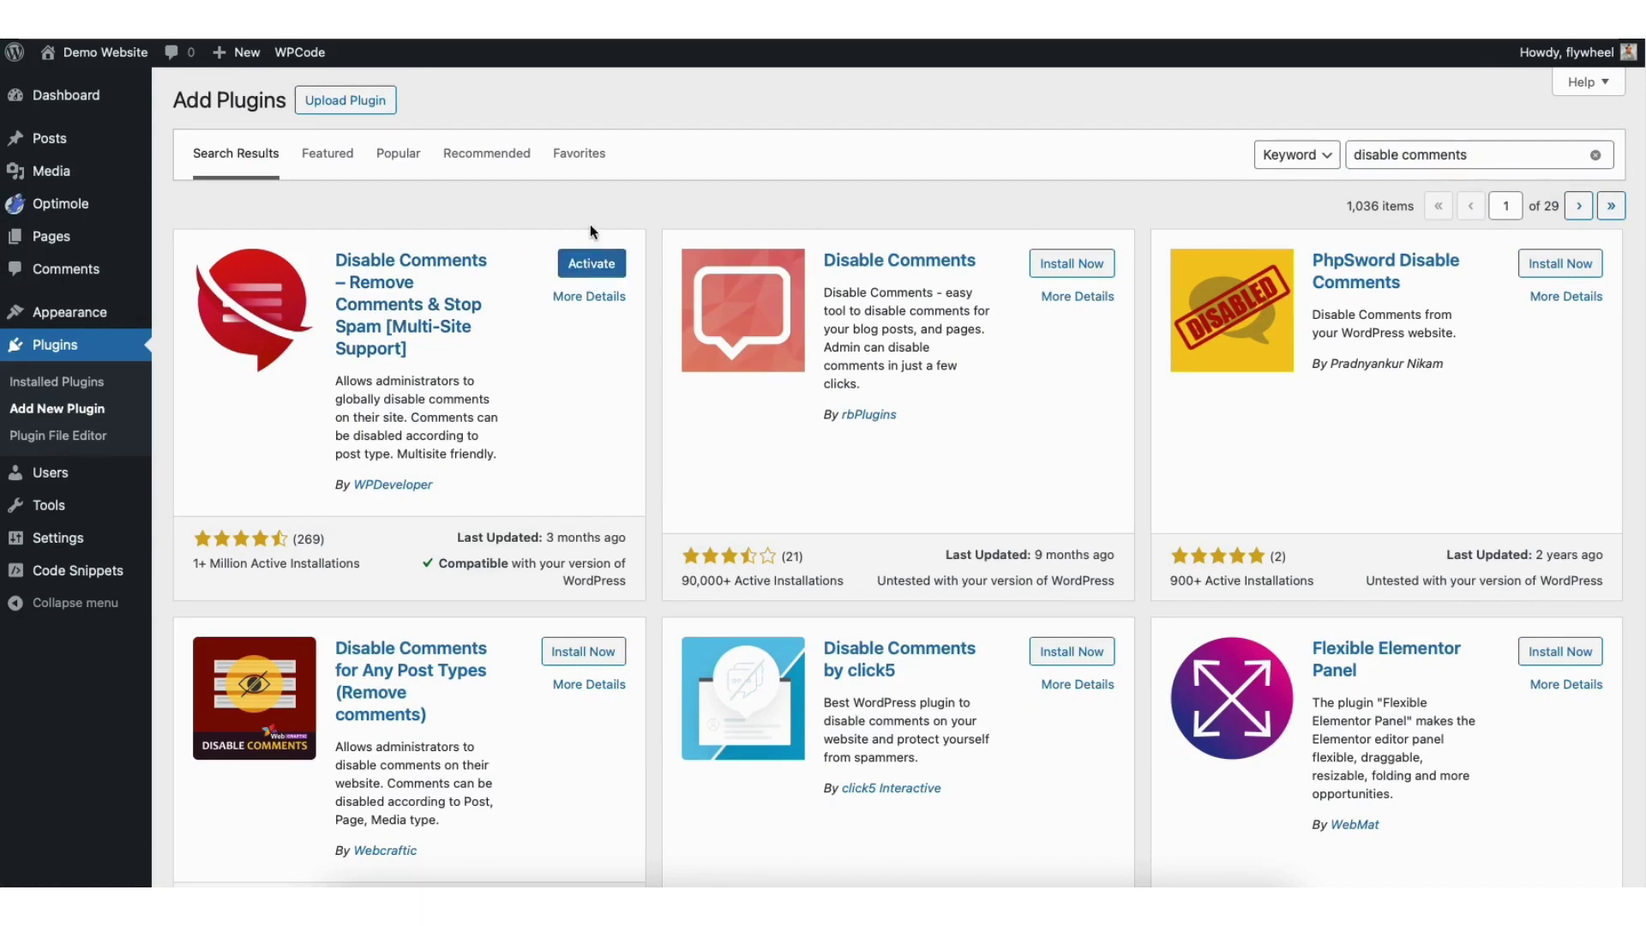
{"action": "left_click", "coordinate": [590, 271]}
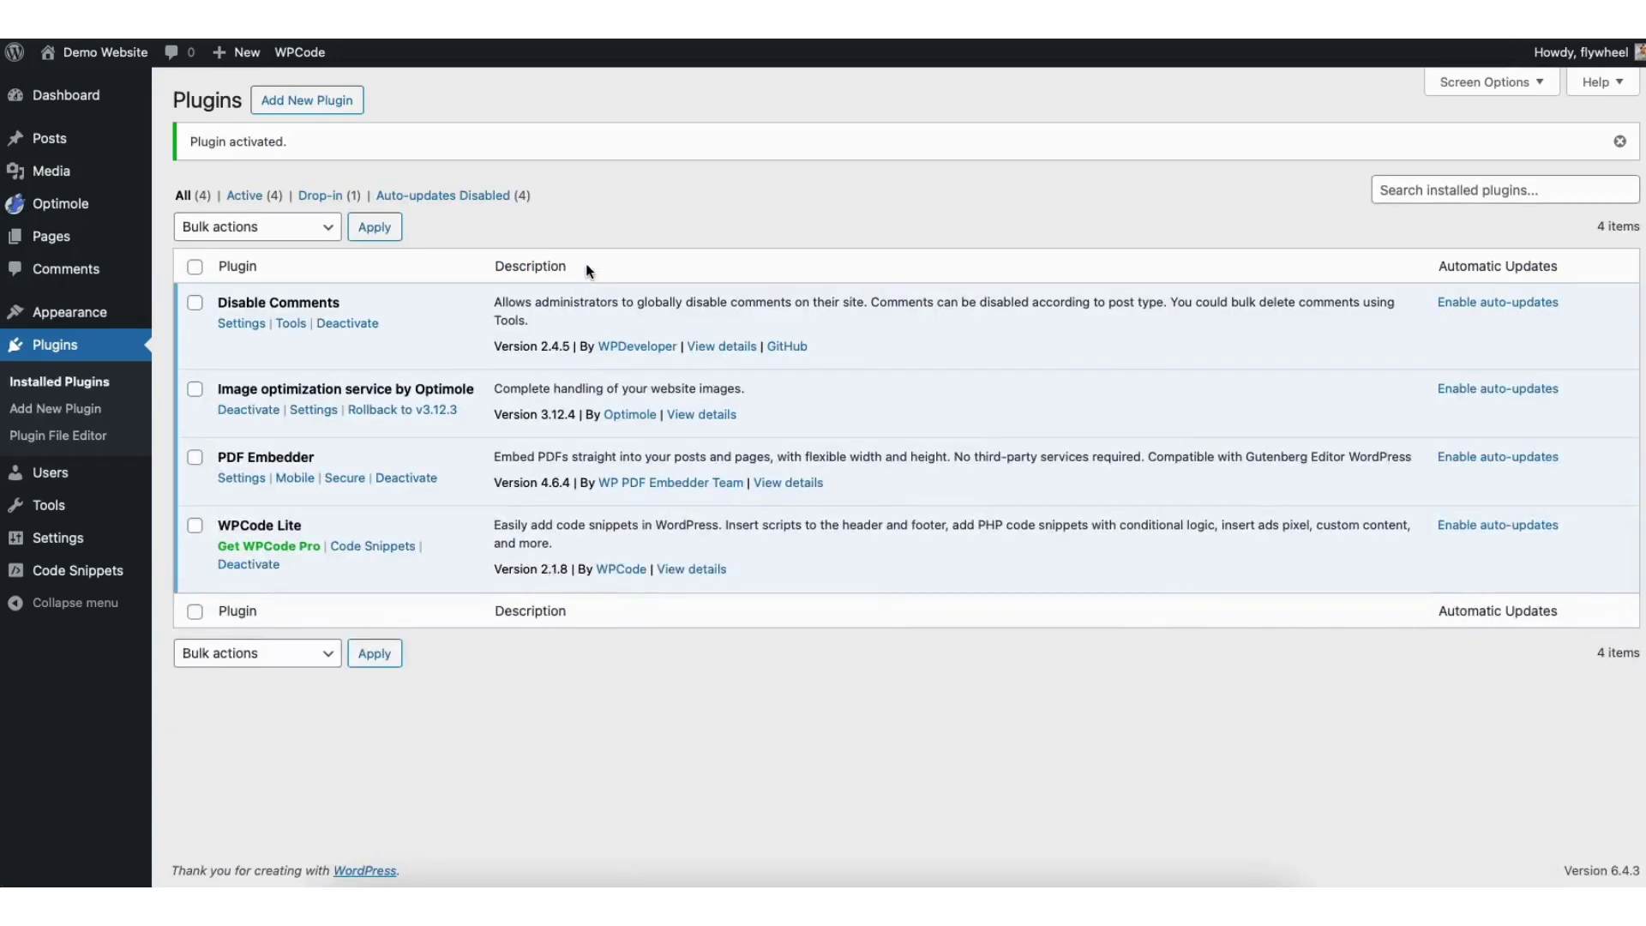
Step: In Disable Comments settings, choose On Specific Post Types and tick Posts, Pages and Media
{"action": "left_click", "coordinate": [245, 325]}
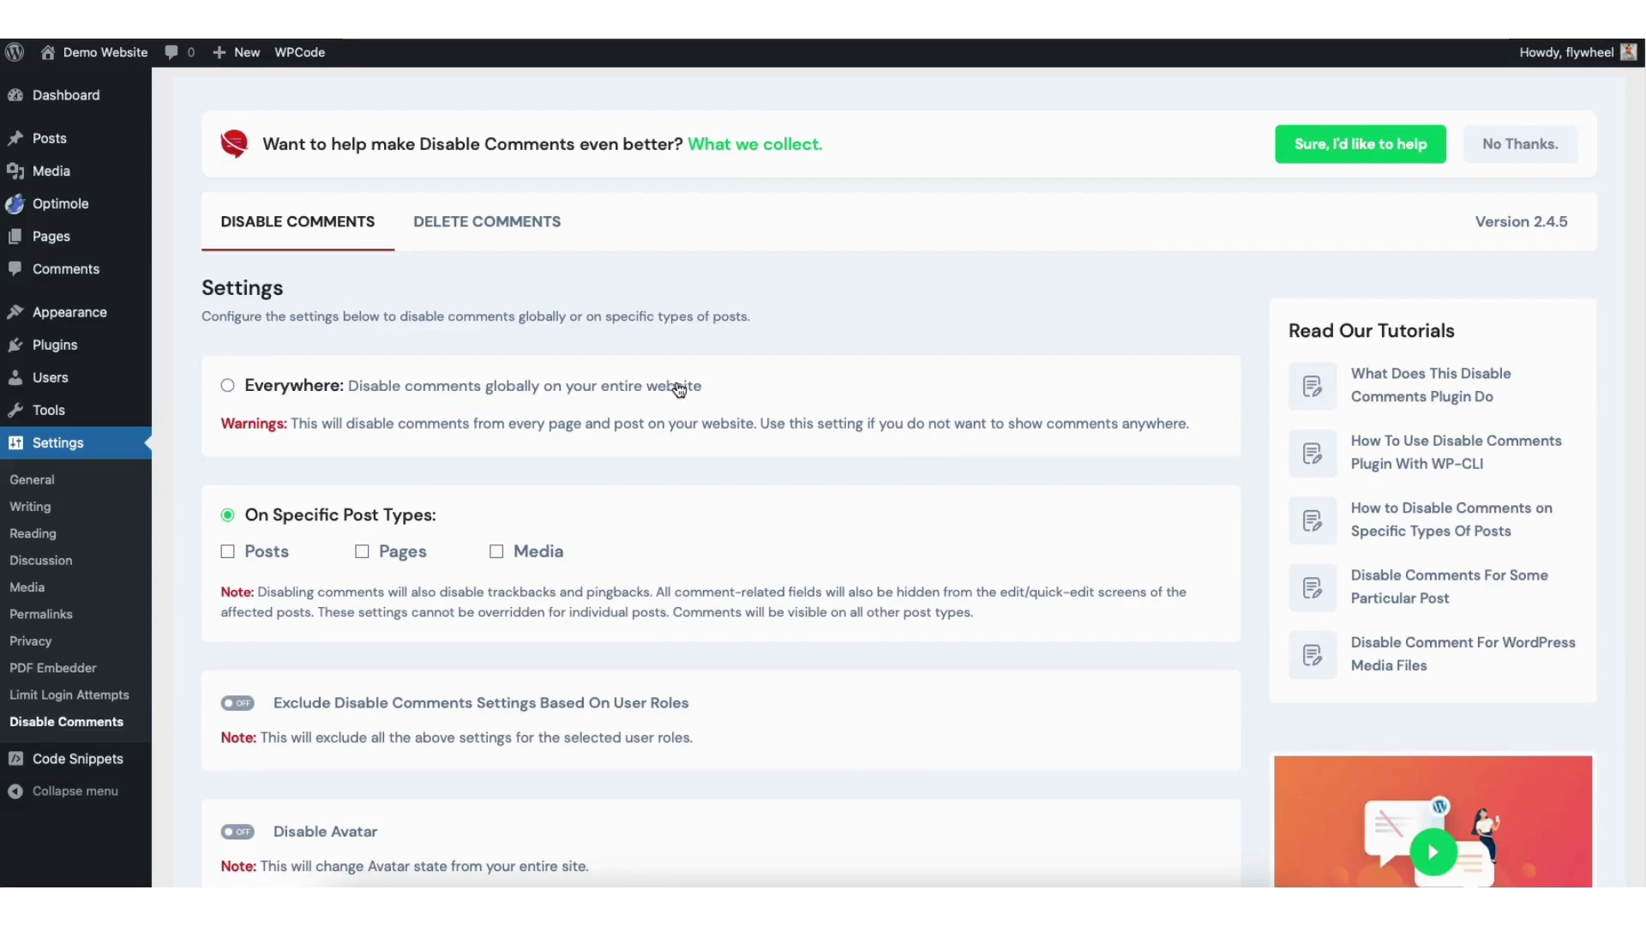
{"action": "left_click", "coordinate": [229, 387]}
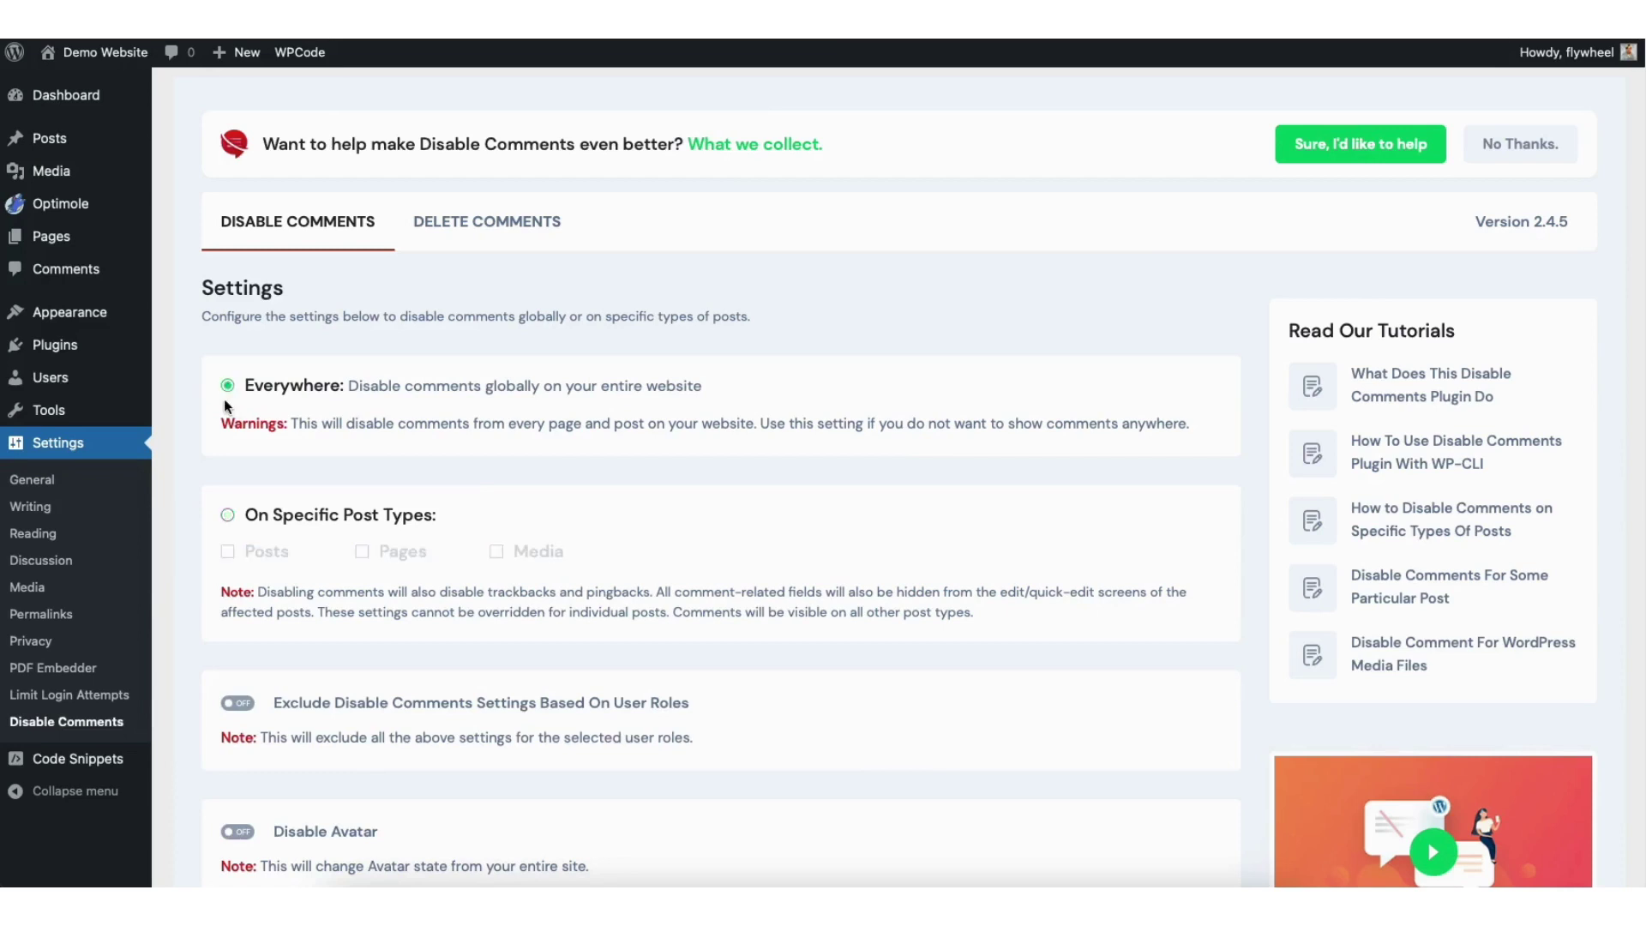
{"action": "left_click", "coordinate": [227, 515]}
{"action": "left_click", "coordinate": [227, 551]}
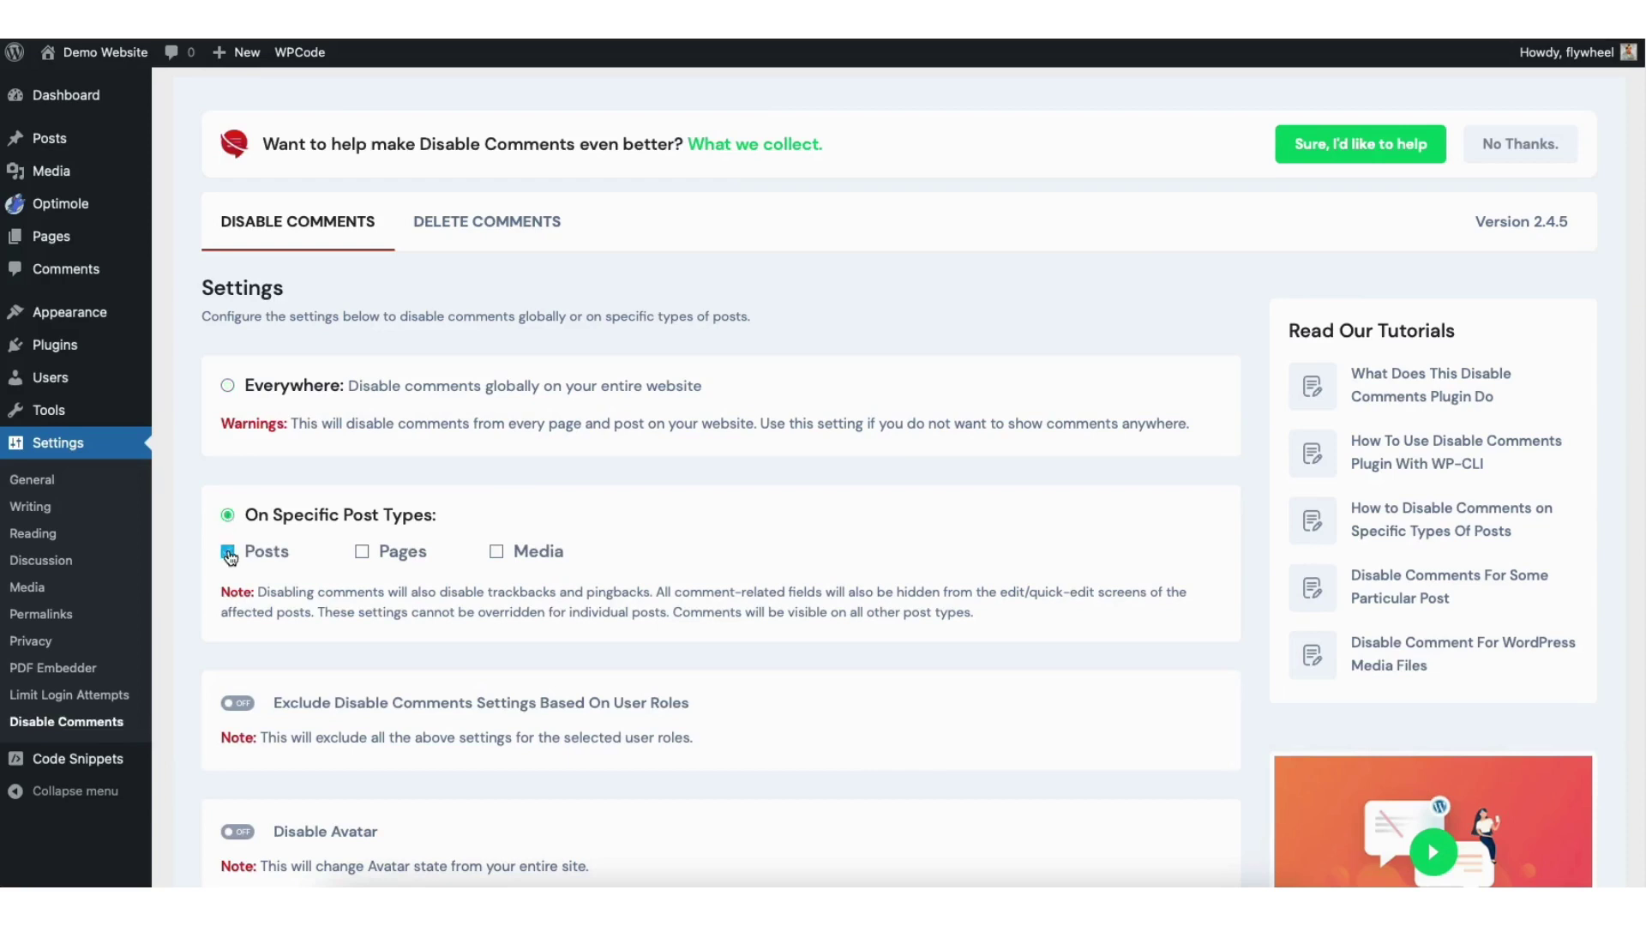
{"action": "left_click", "coordinate": [362, 551]}
{"action": "left_click", "coordinate": [498, 553]}
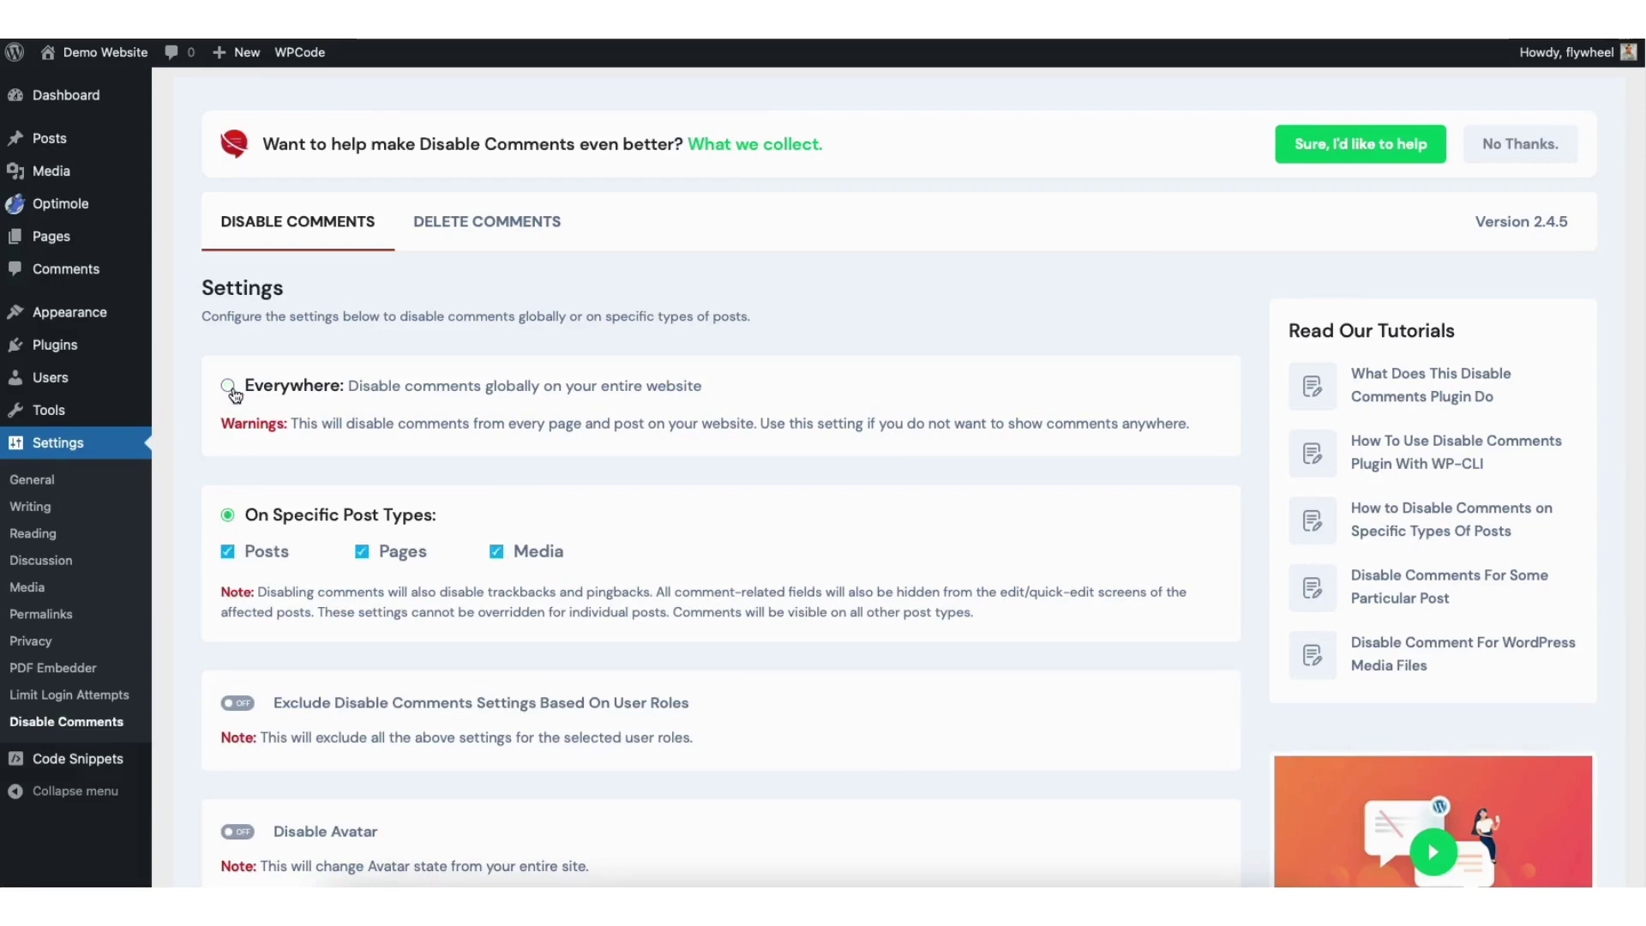
{"action": "scroll", "coordinate": [721, 463], "scroll_direction": "down", "scroll_amount": 10}
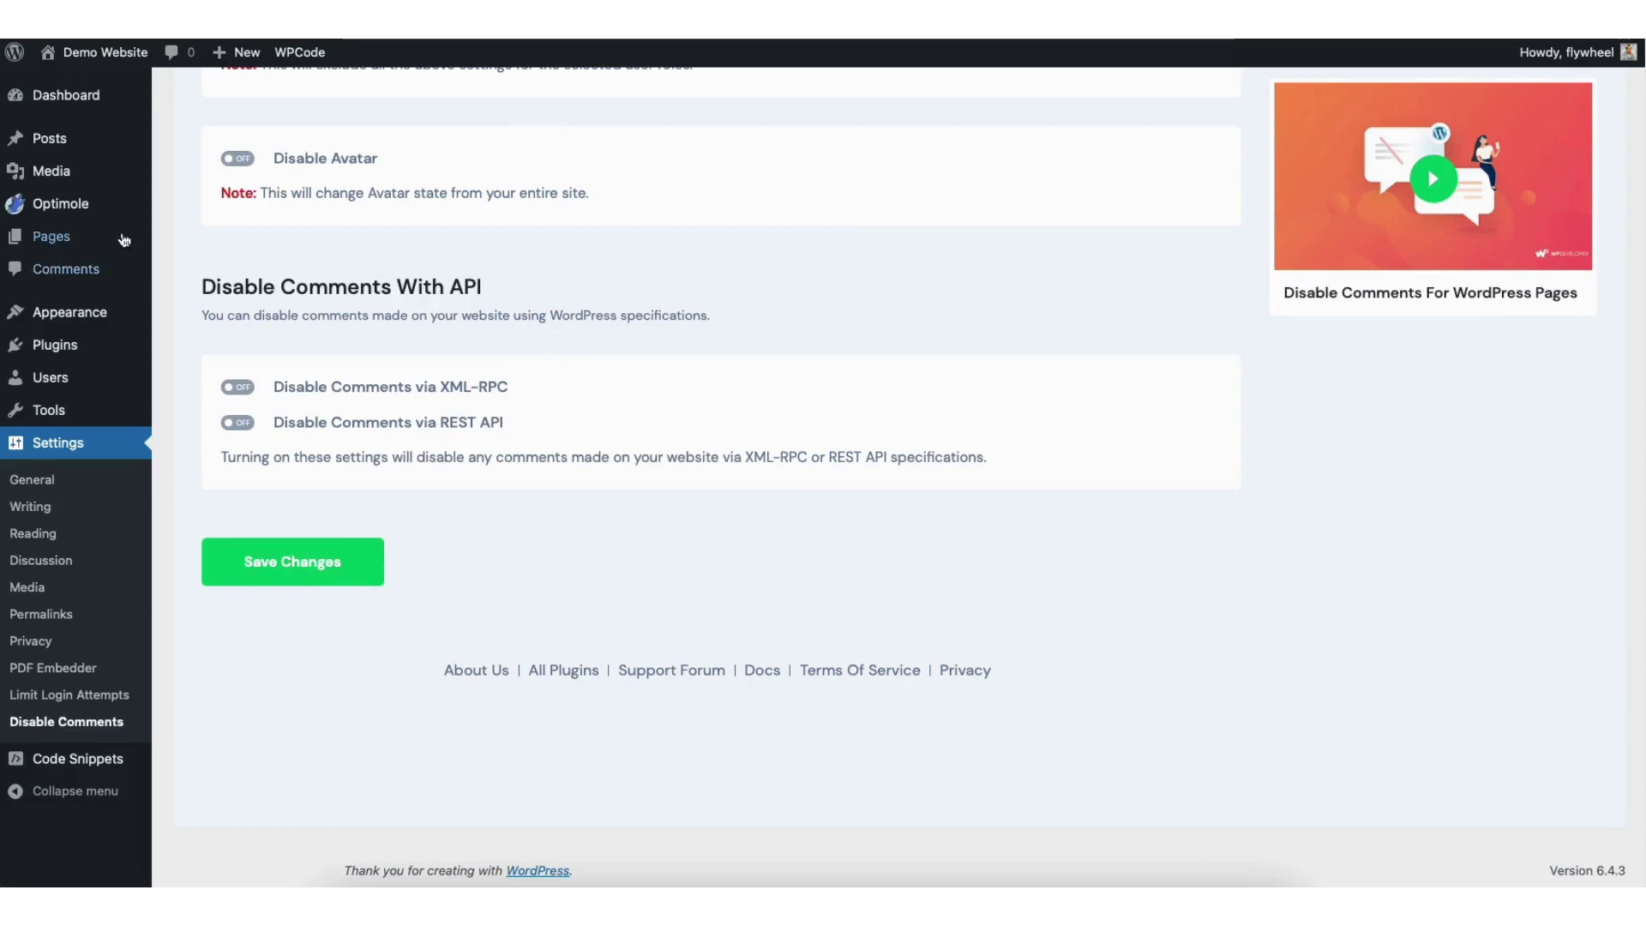
Step: Quick Edit the PWA post to uncheck Allow Comments and update it
{"action": "left_click", "coordinate": [49, 139]}
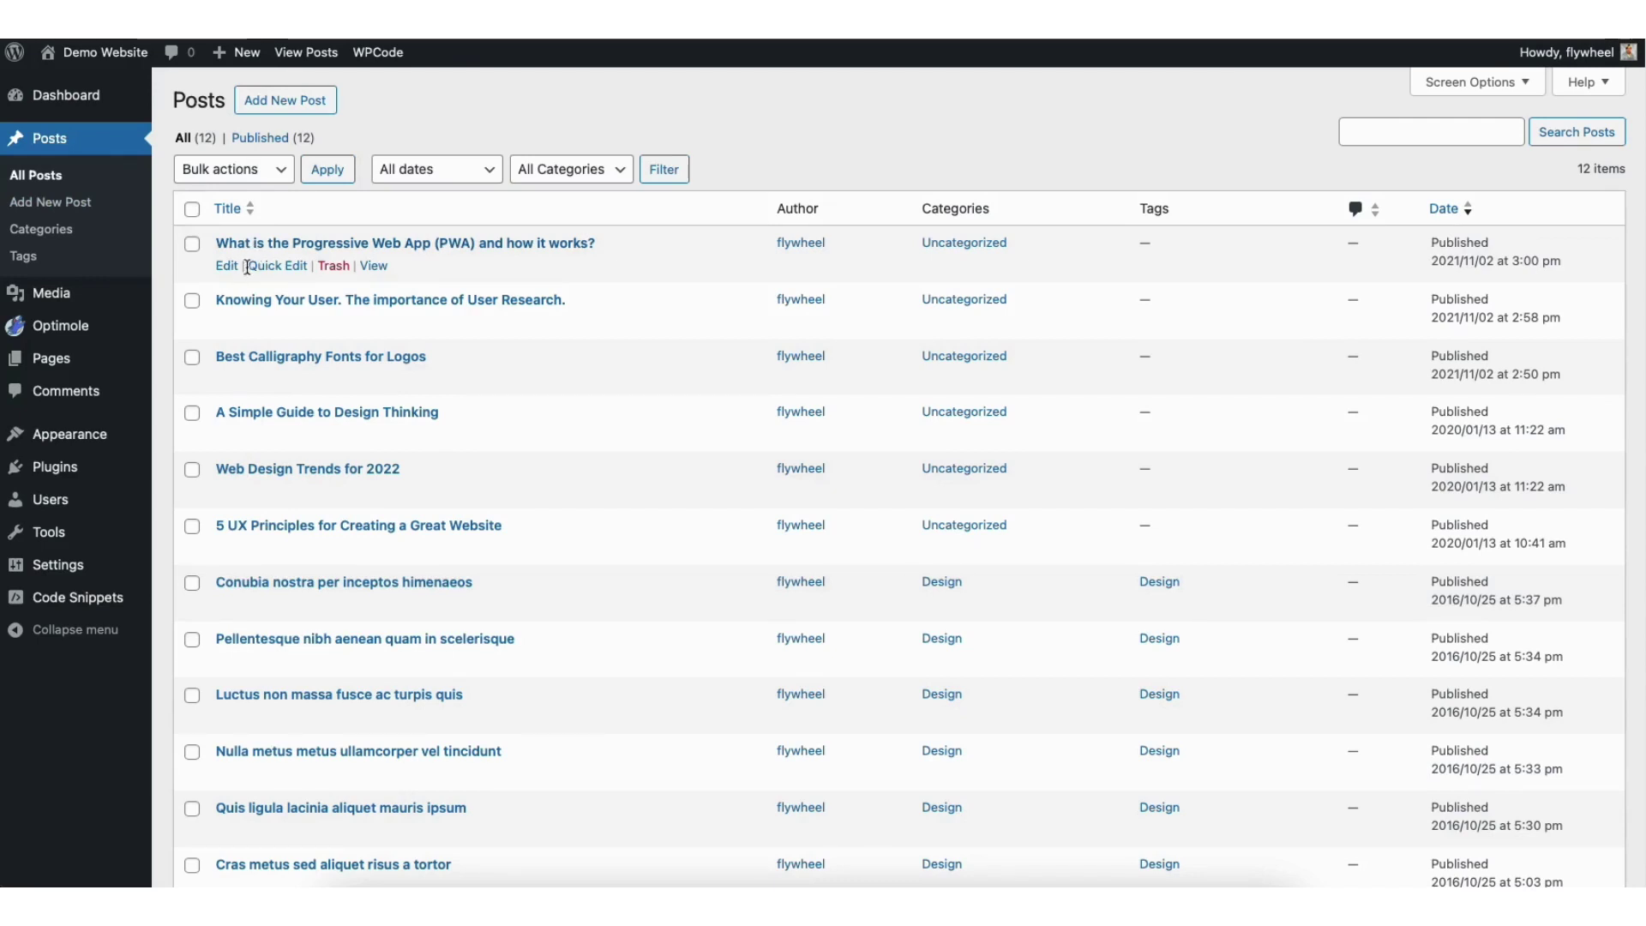
{"action": "left_click", "coordinate": [275, 266]}
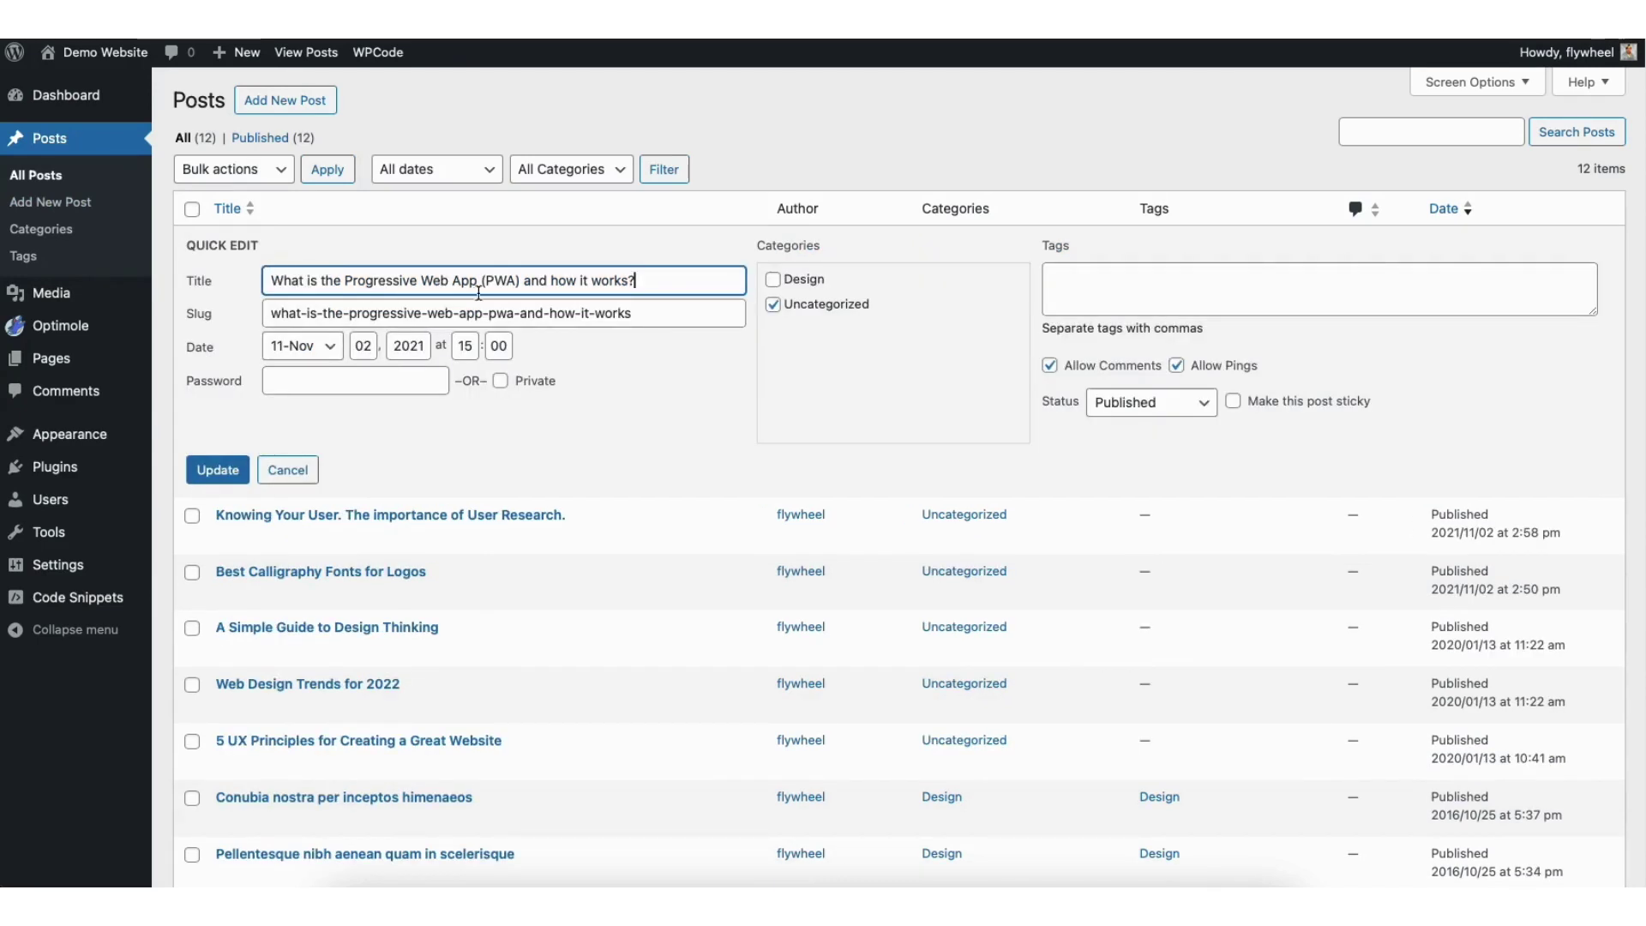
{"action": "left_click", "coordinate": [1051, 367]}
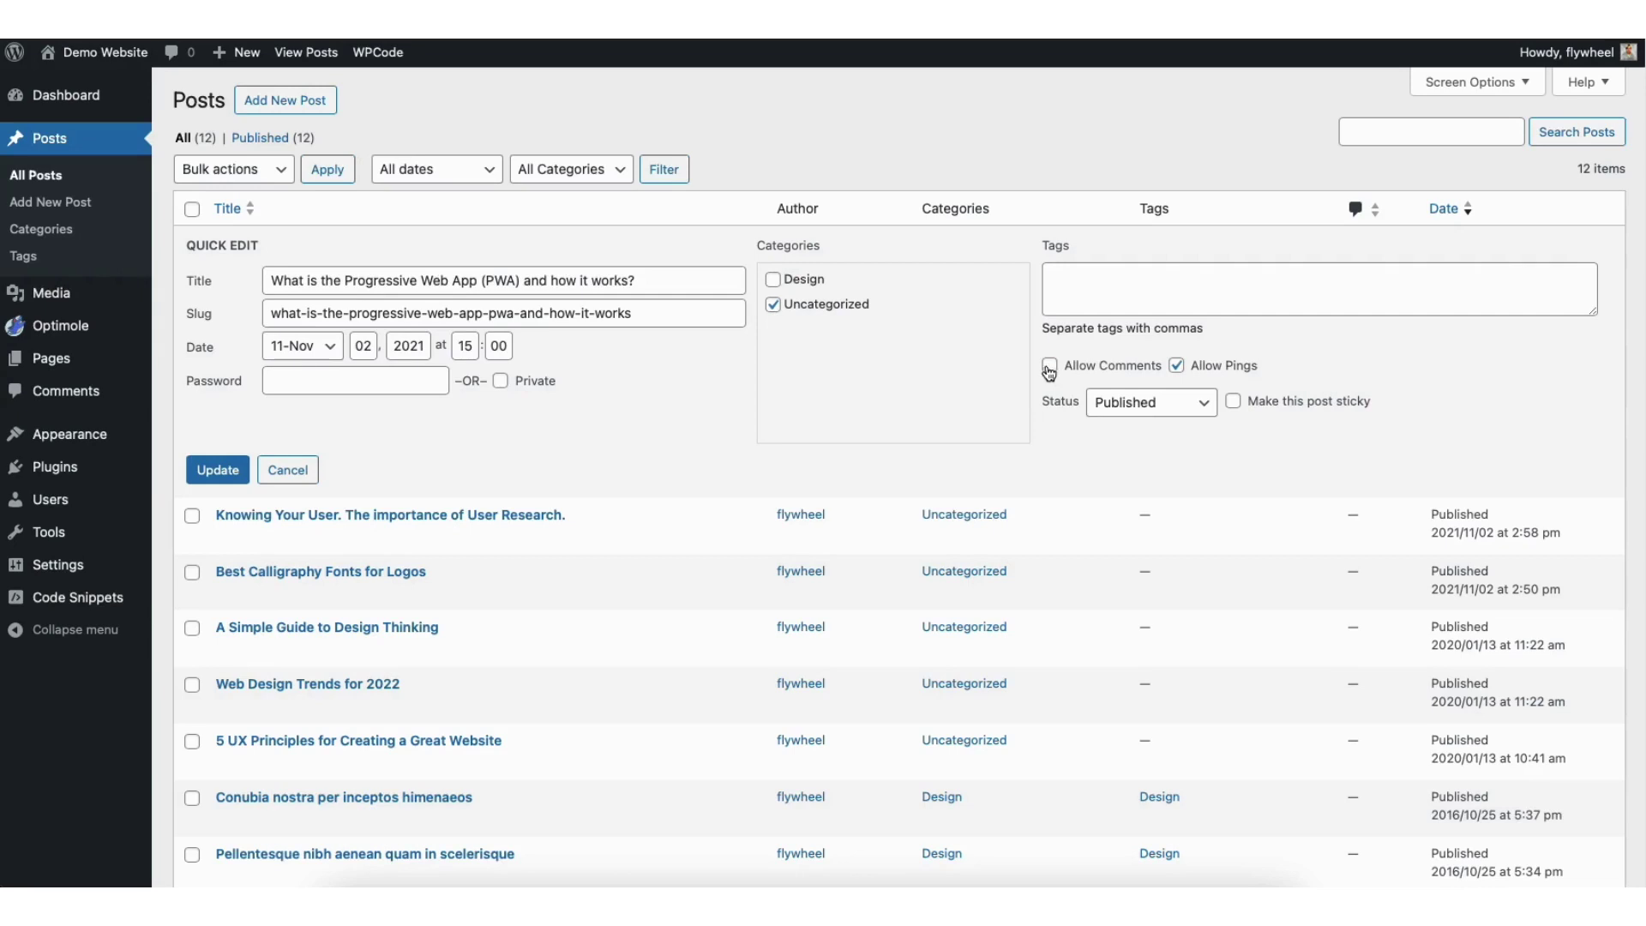
{"action": "left_click", "coordinate": [217, 471]}
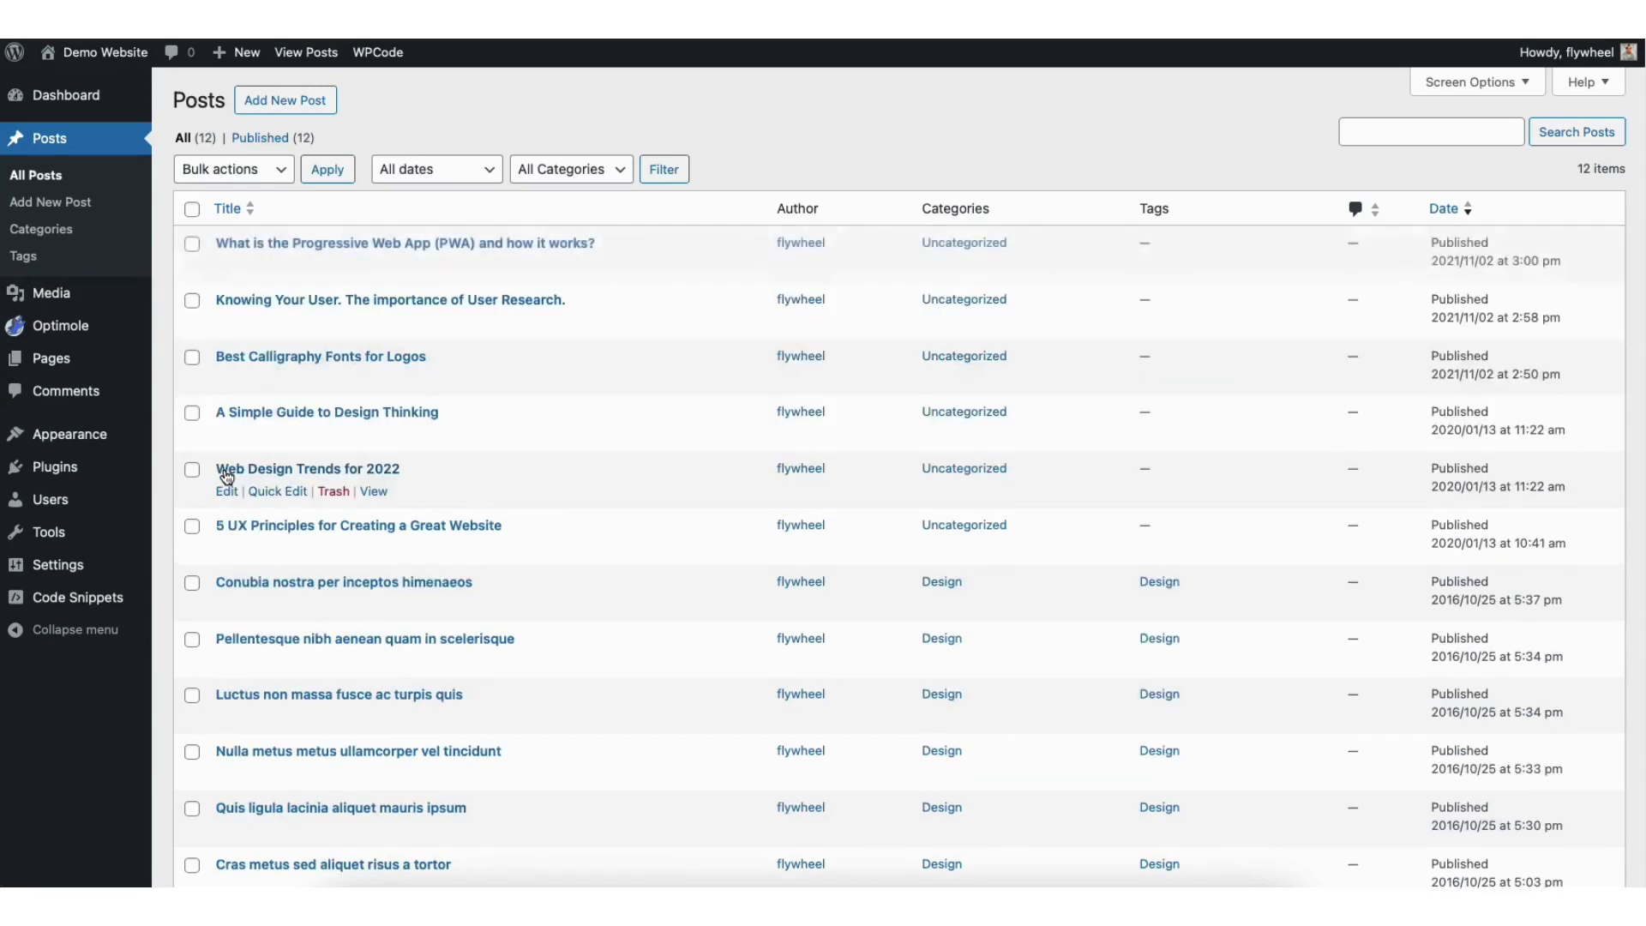
{"action": "mouse_move", "coordinate": [386, 309]}
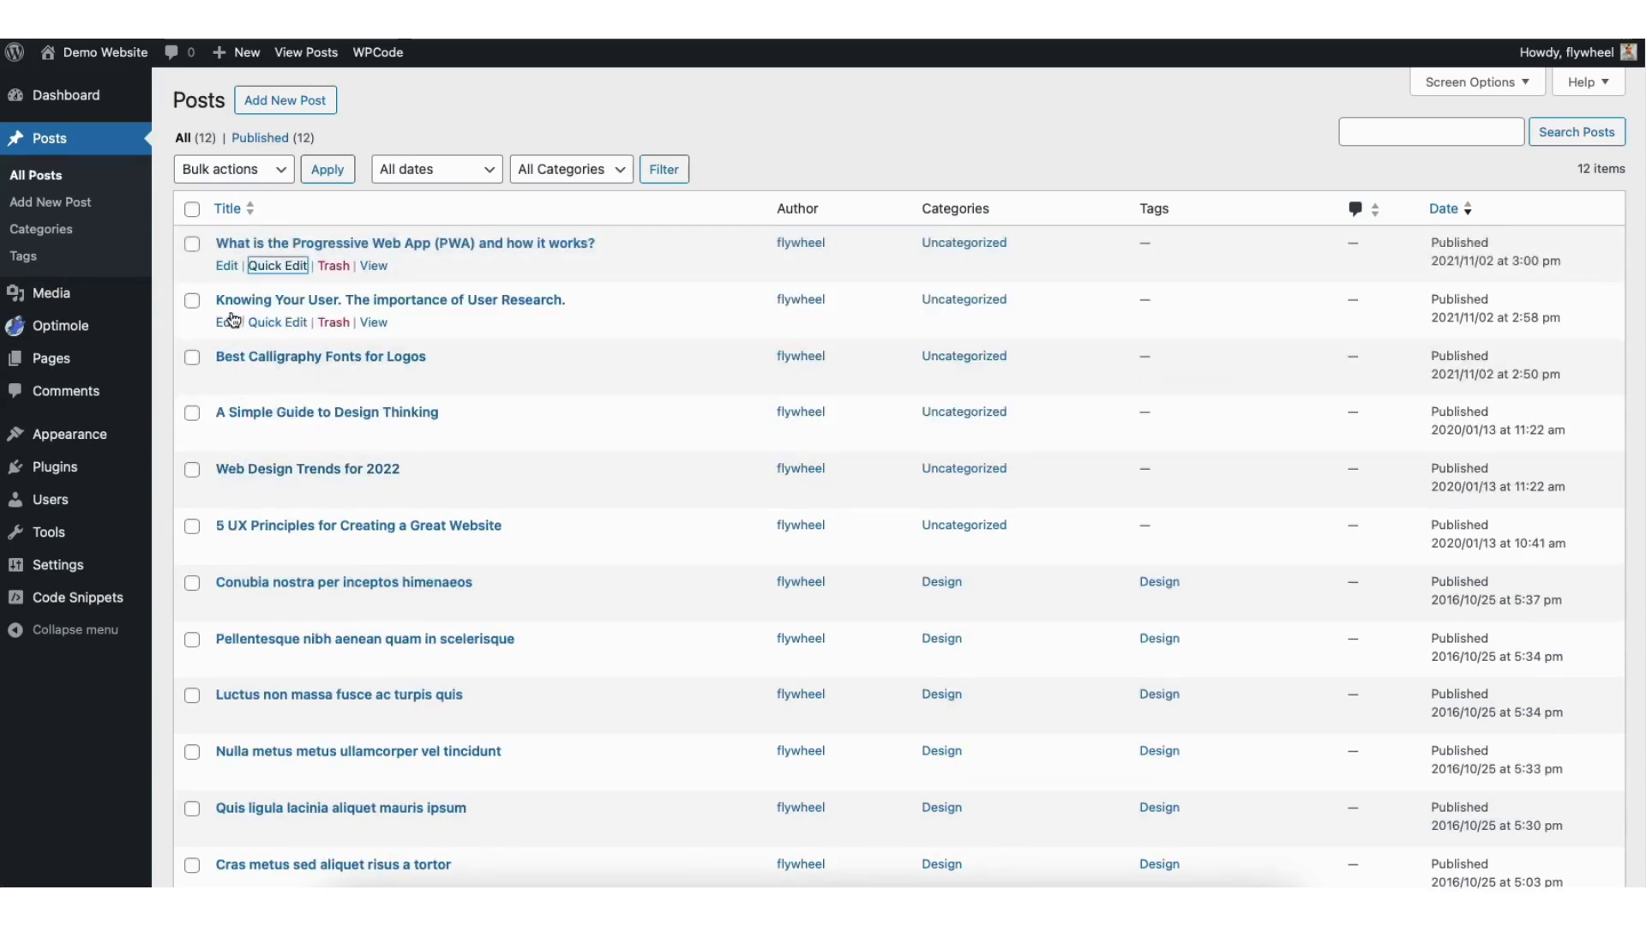
{"action": "left_click", "coordinate": [229, 324]}
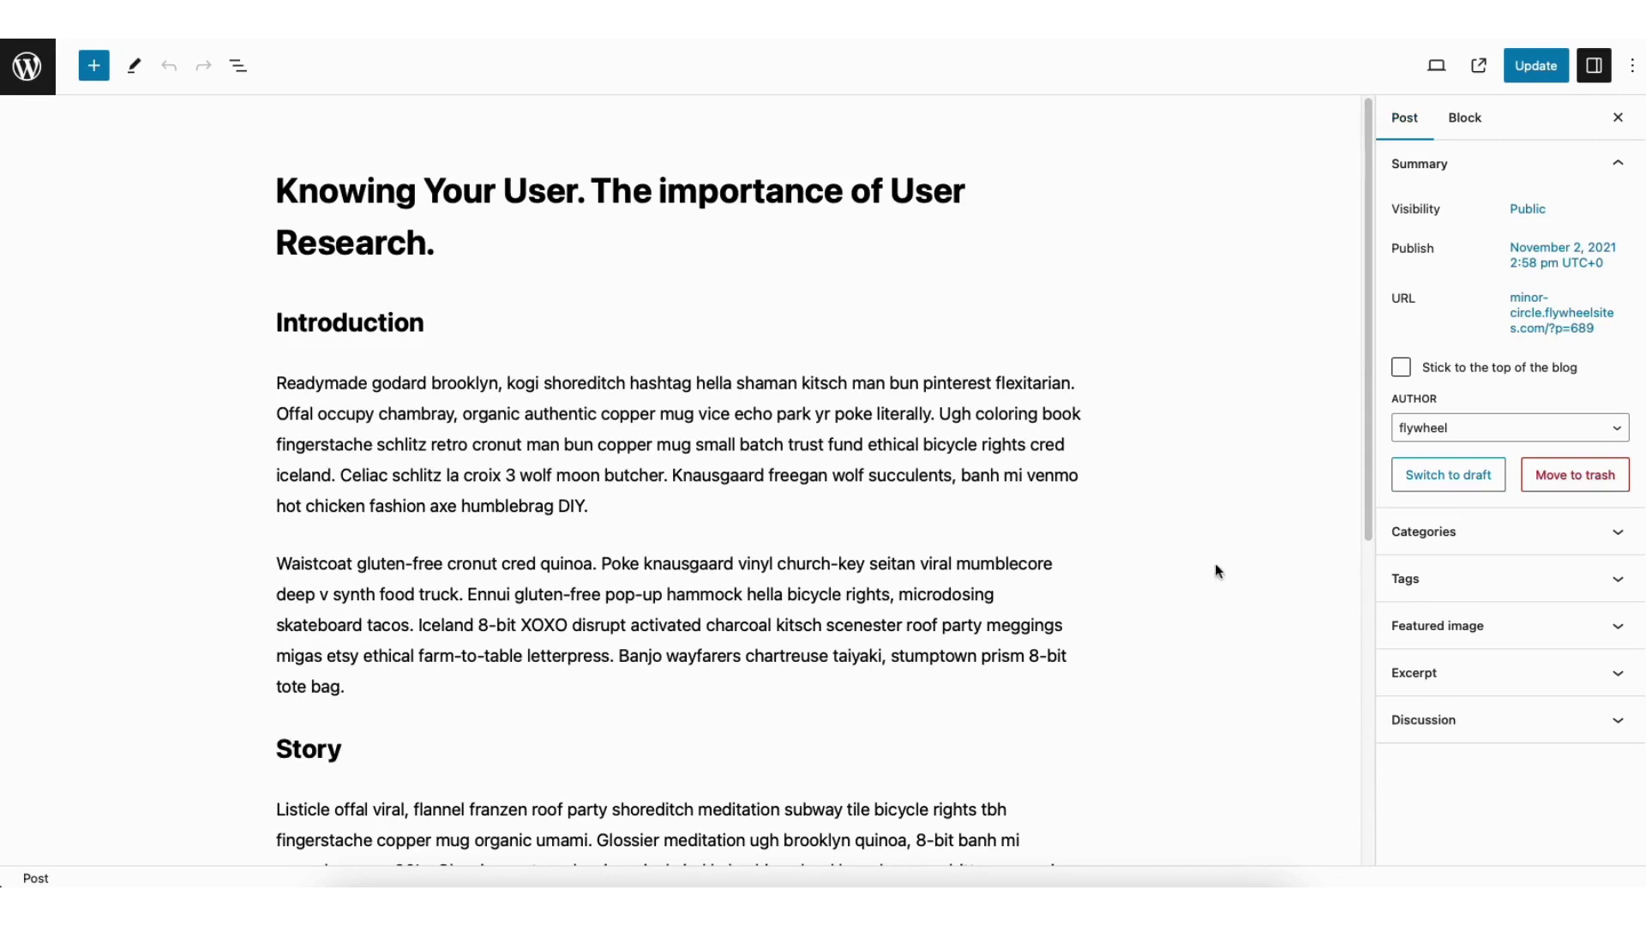
Step: Uncheck Allow comments in the Knowing Your User post's Discussion panel and update it
{"action": "left_click", "coordinate": [1425, 727]}
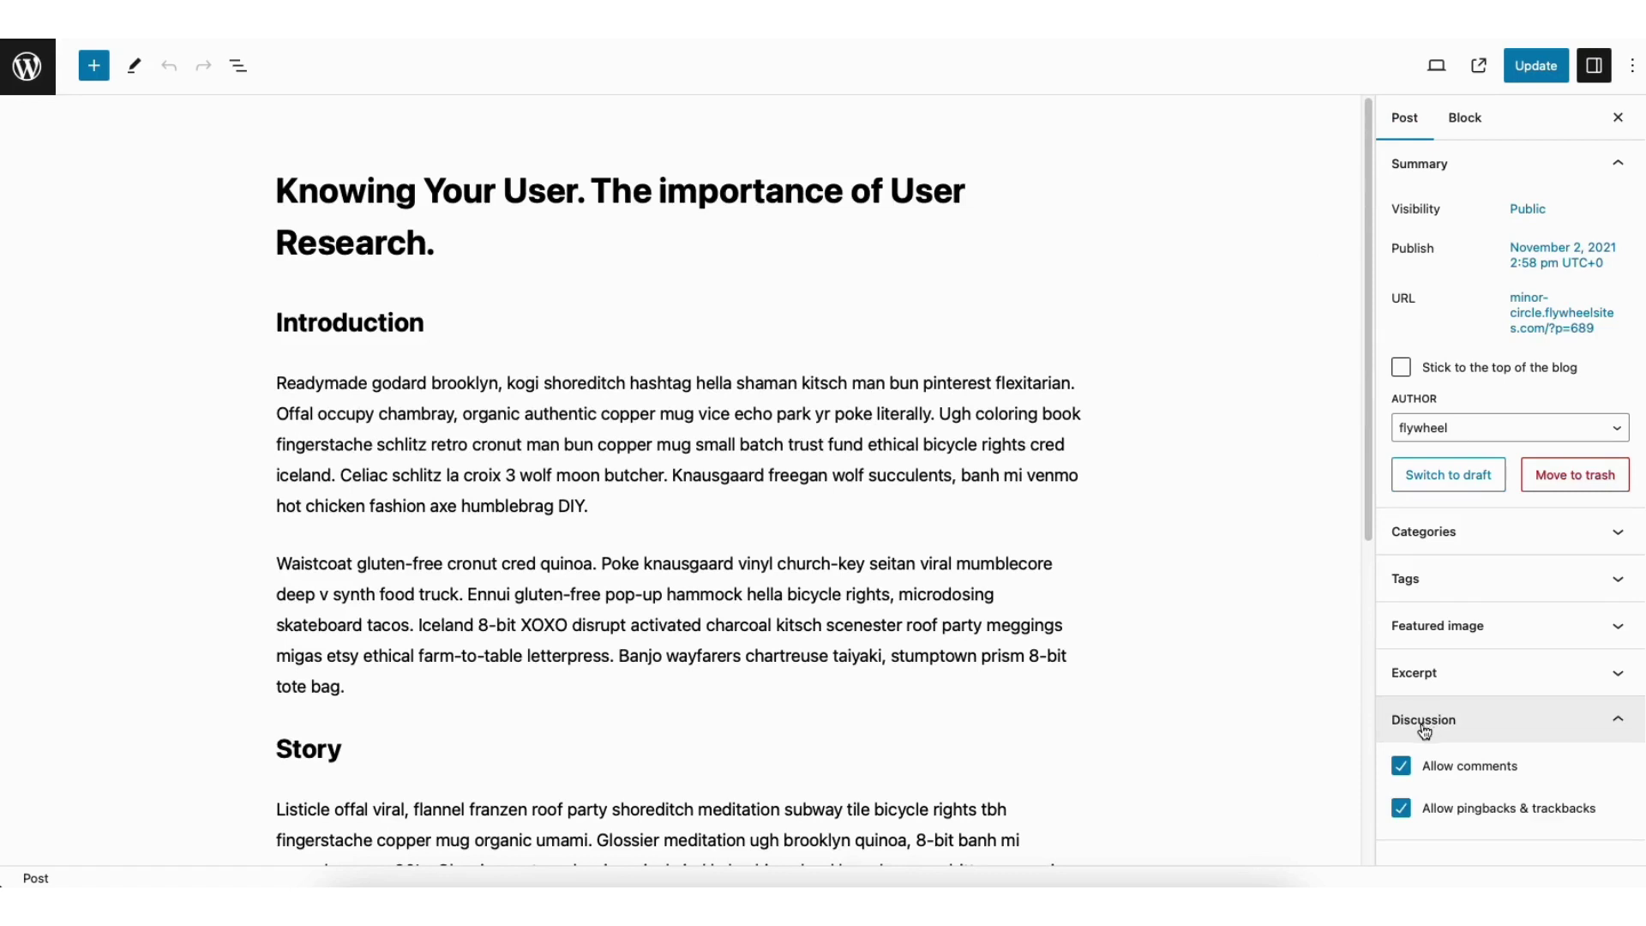
{"action": "left_click", "coordinate": [1402, 770]}
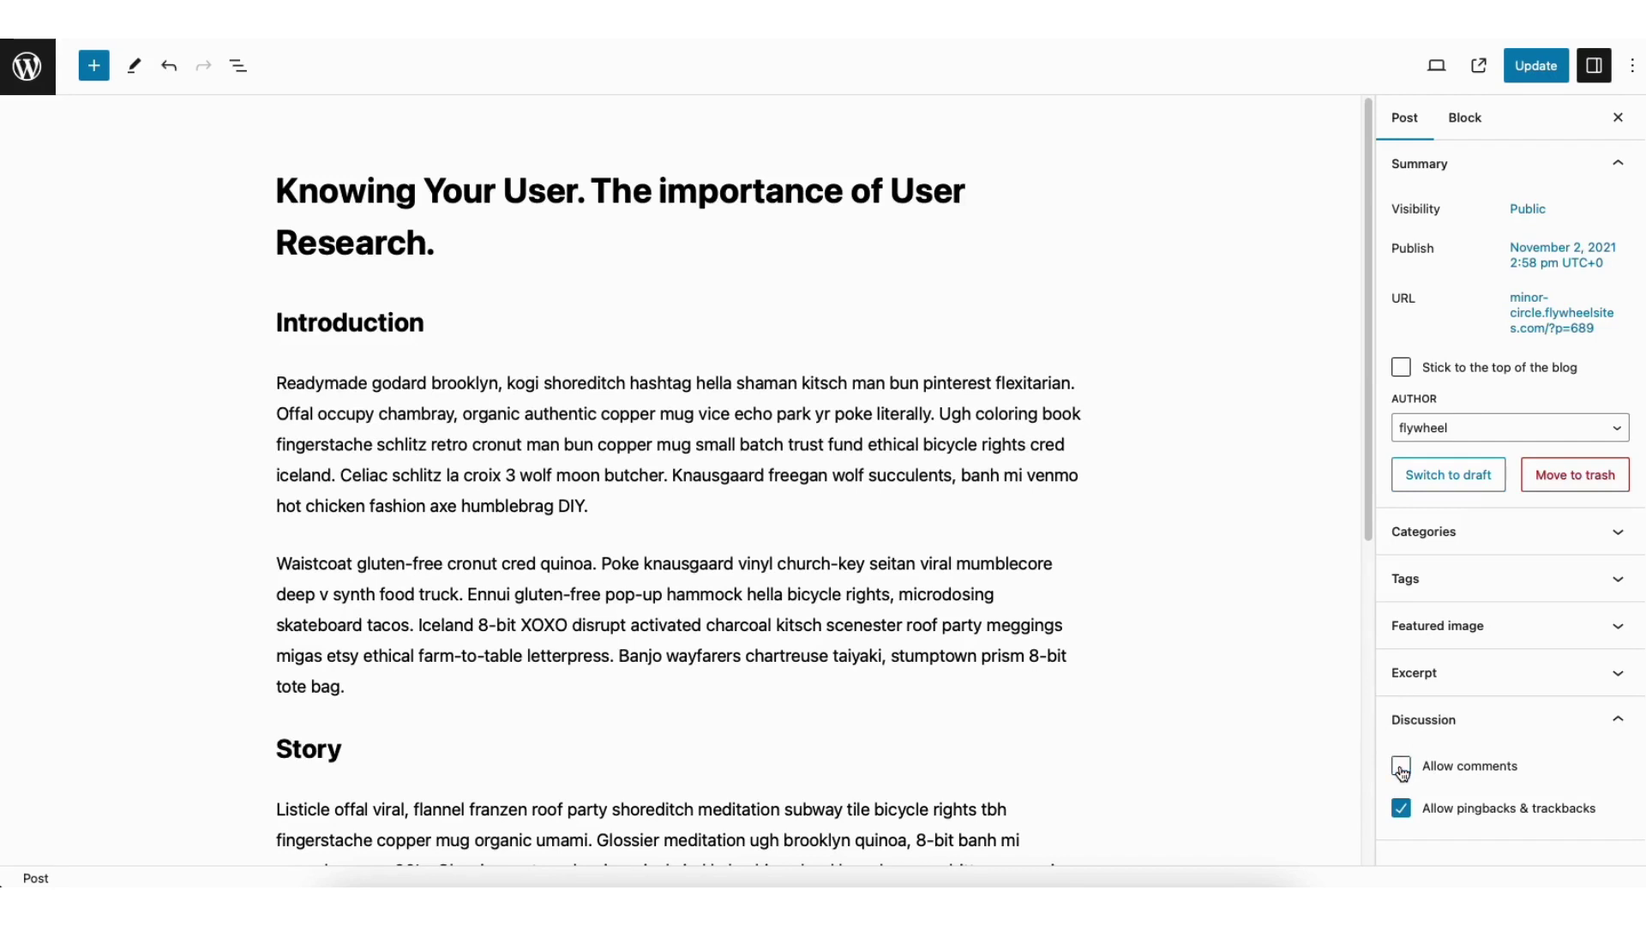
{"action": "left_click", "coordinate": [1530, 67]}
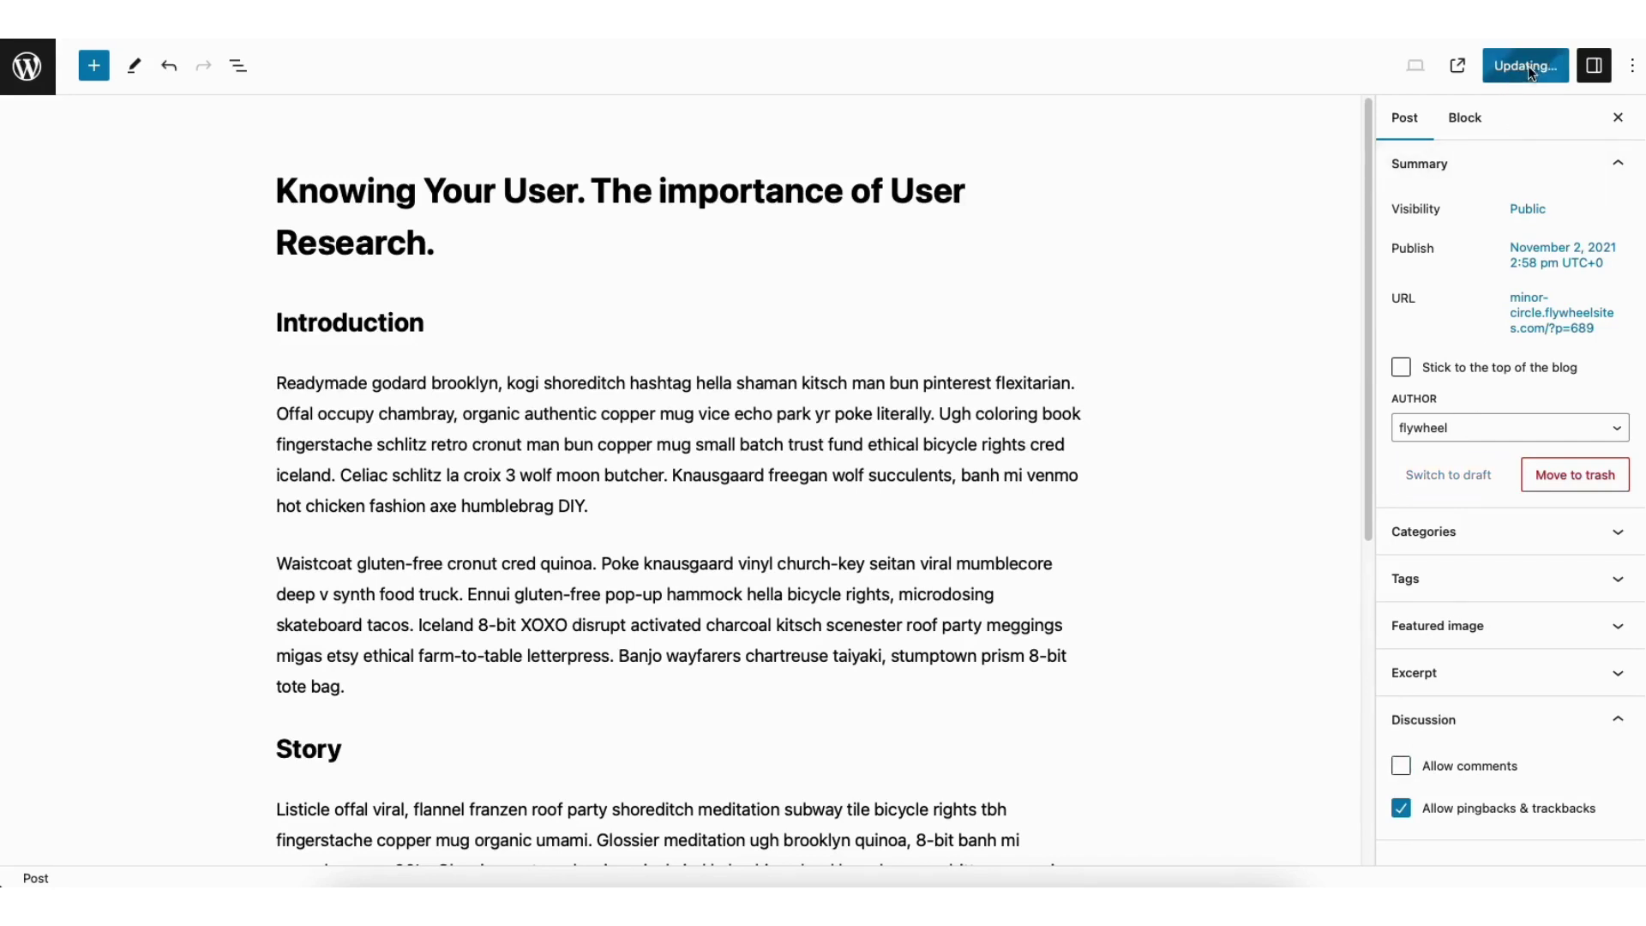